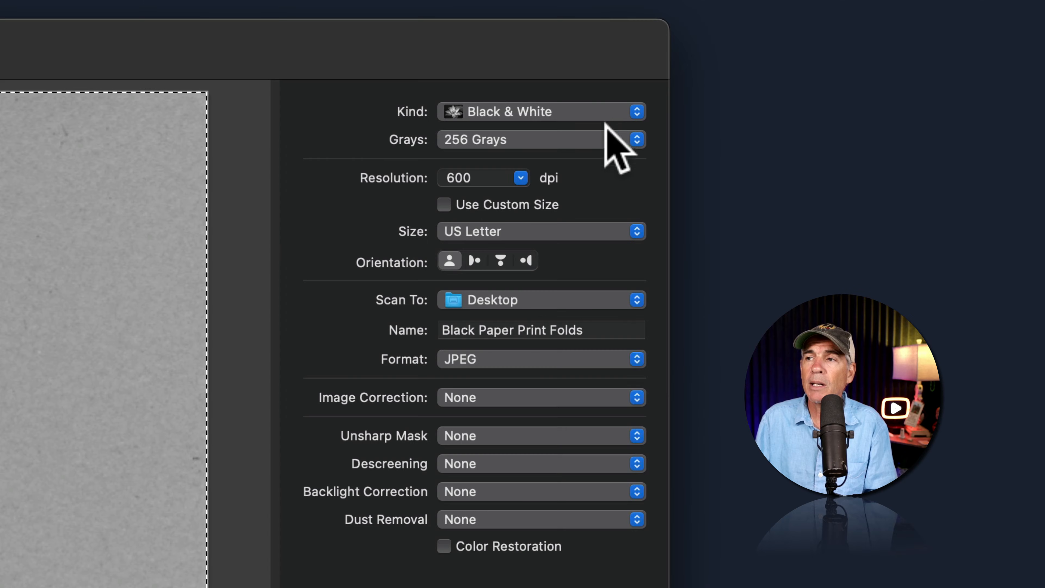
Scan the paper as Black & White at 600 dpi, saved as a JPEG
click(606, 110)
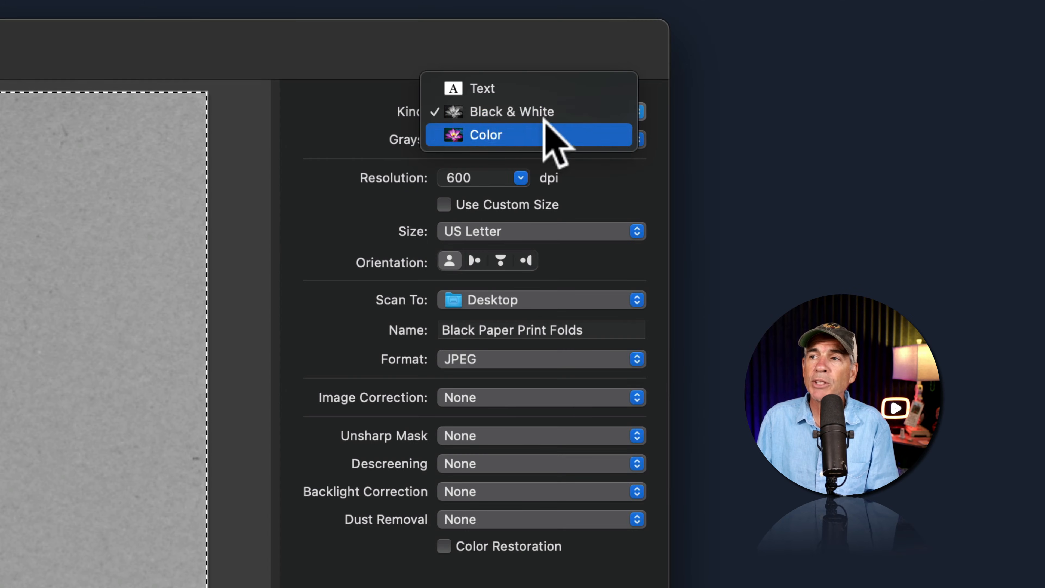
click(550, 104)
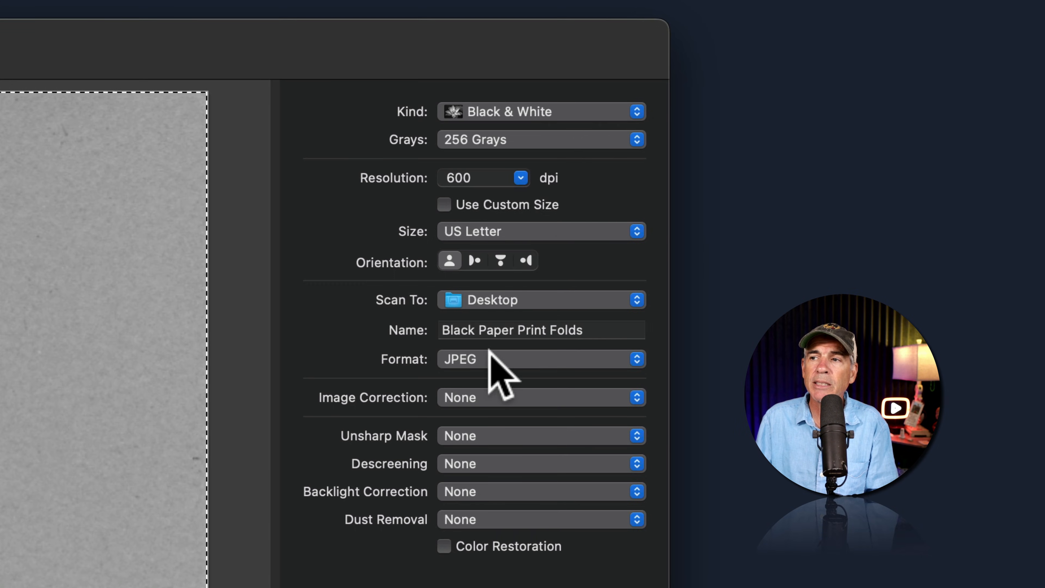
click(536, 358)
click(539, 358)
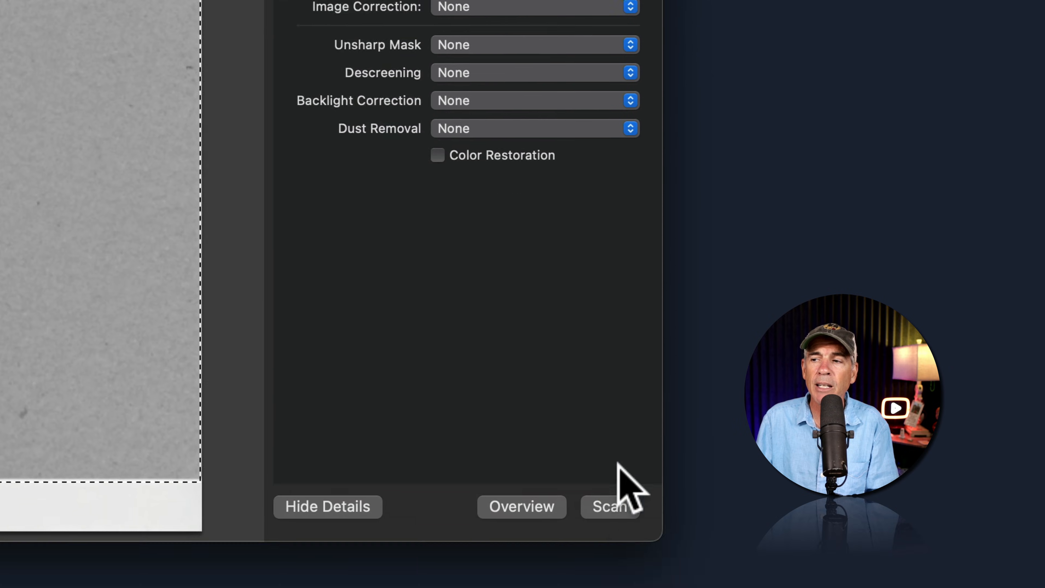
click(626, 537)
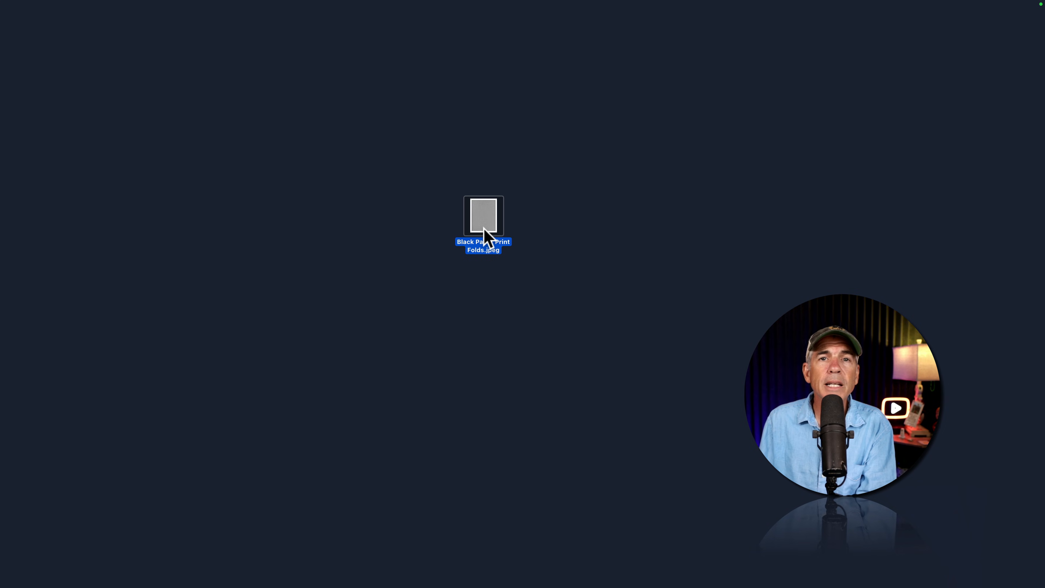
Open the desktop scan Black Paper Print Folds.jpeg in Photoshop
drag(485, 235, 407, 569)
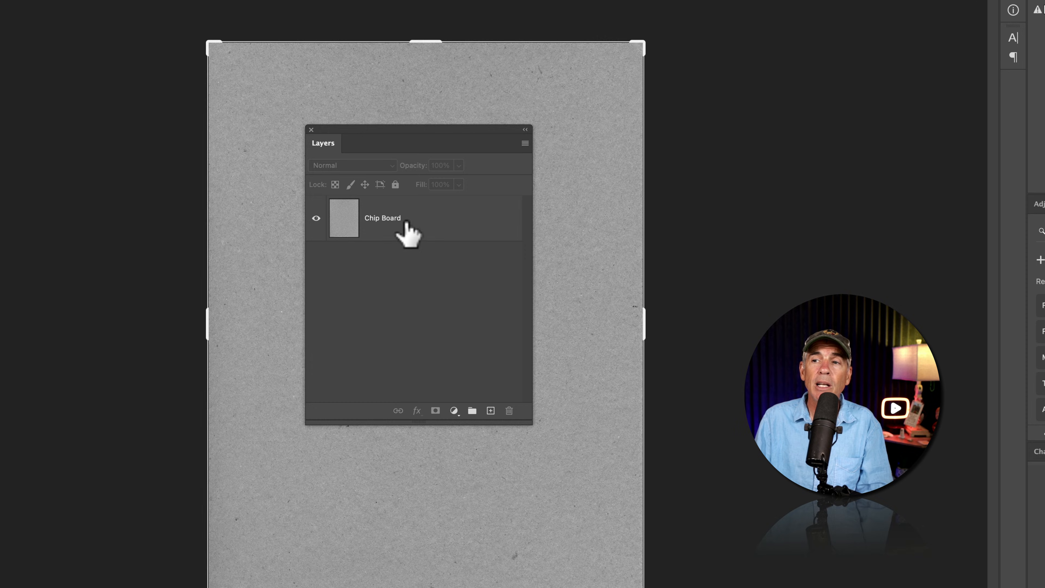
click(412, 229)
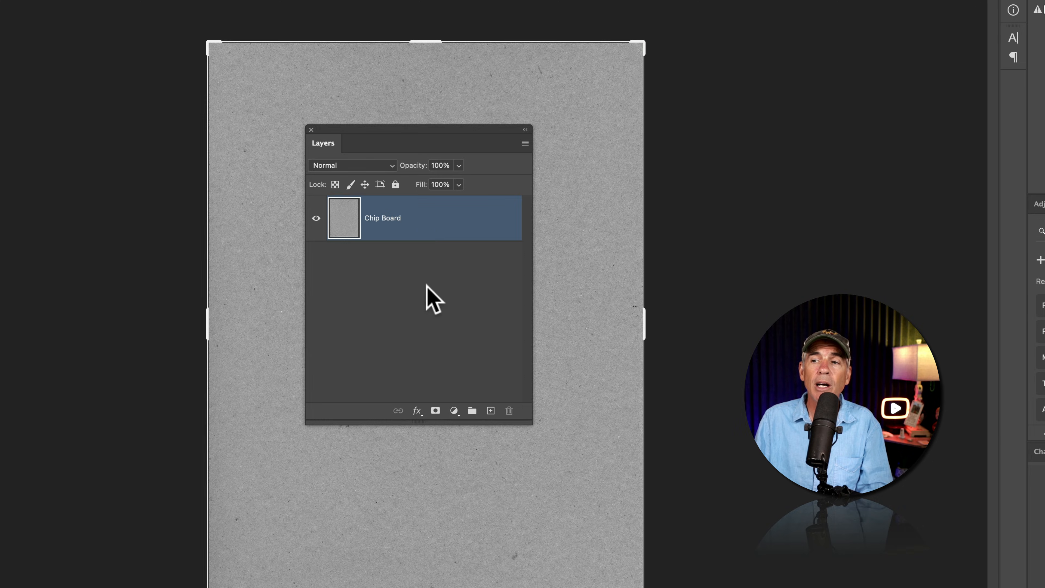
Add a Levels adjustment with black input 95 and a lowered white input to isolate the dark specks, and merge it into the Chip Board layer
click(454, 411)
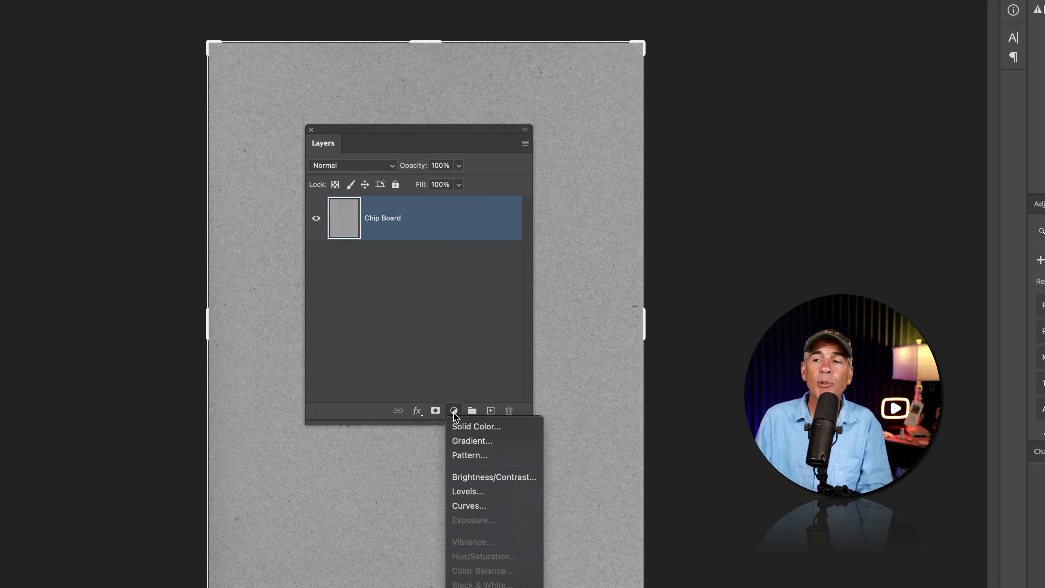
click(496, 492)
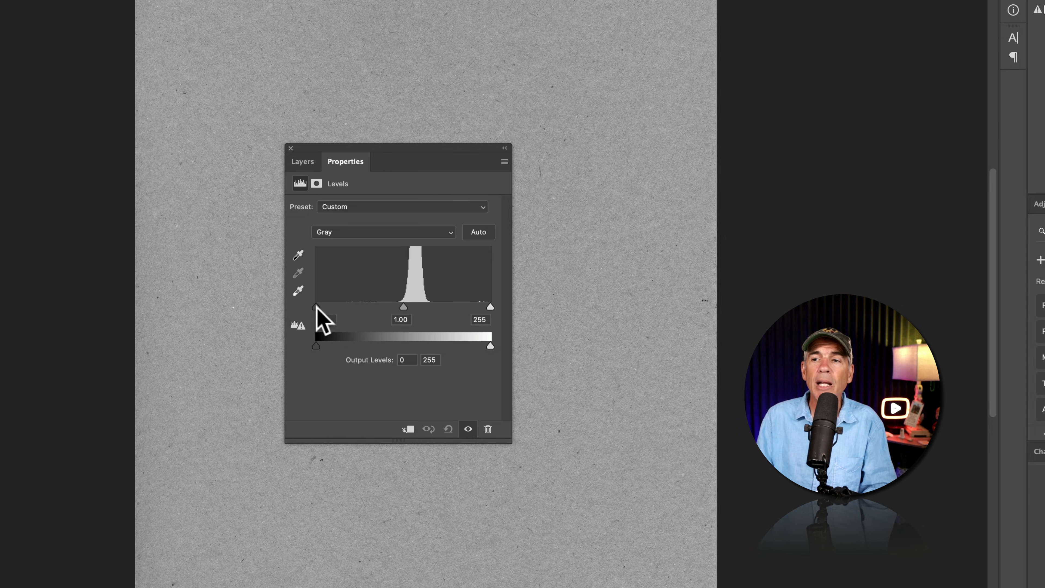
drag(320, 308, 381, 307)
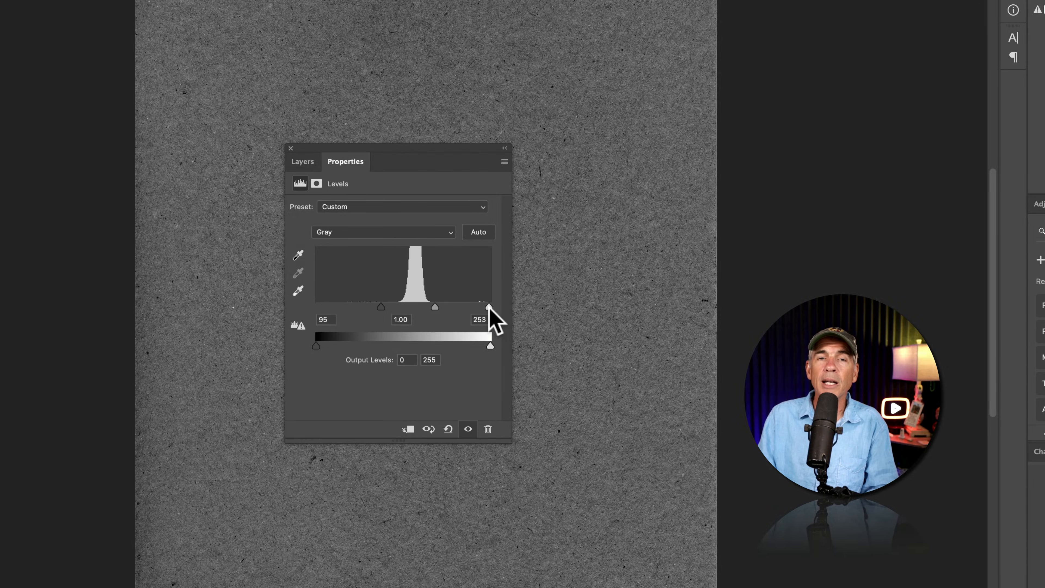
drag(485, 307, 423, 312)
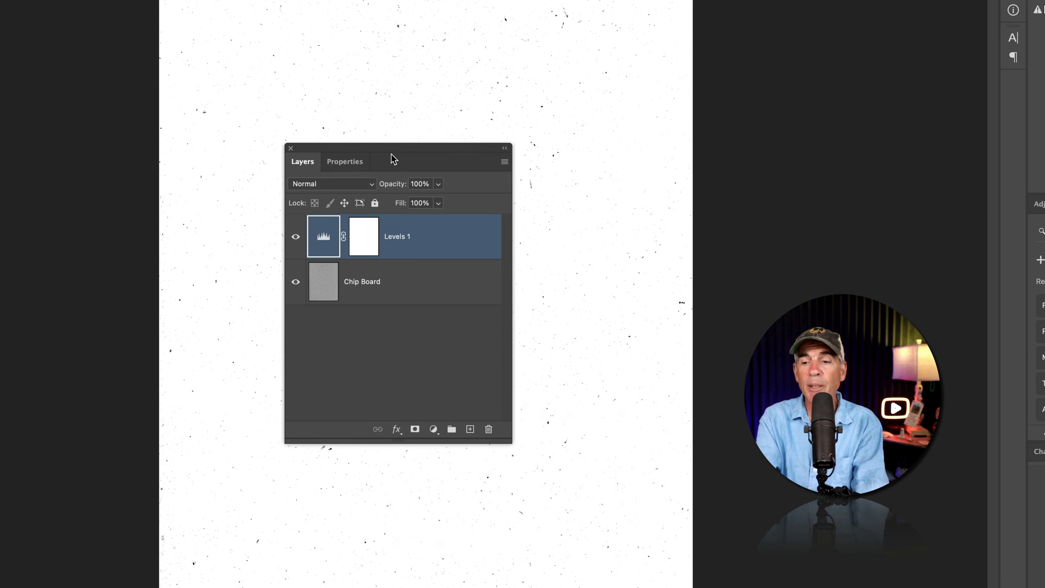
key(super+equal)
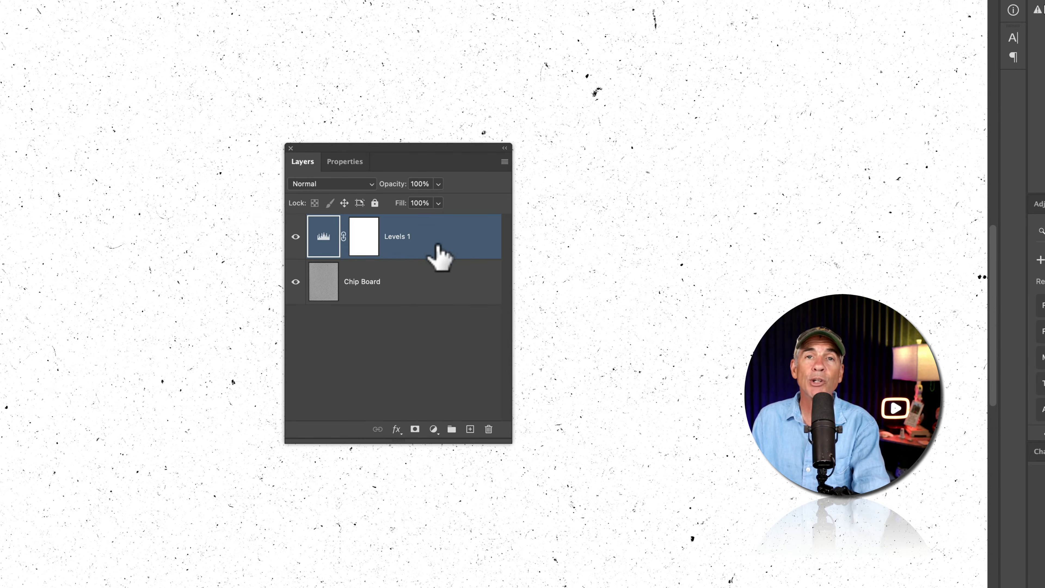
key(super+e)
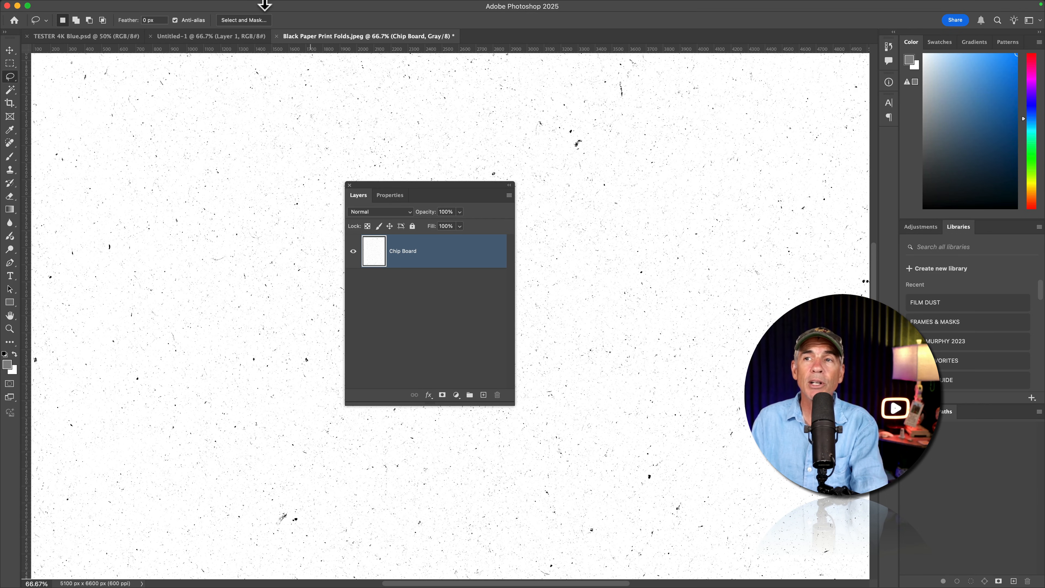
Apply a Gaussian Blur with a 2.0 pixel radius to the Chip Board layer
click(251, 6)
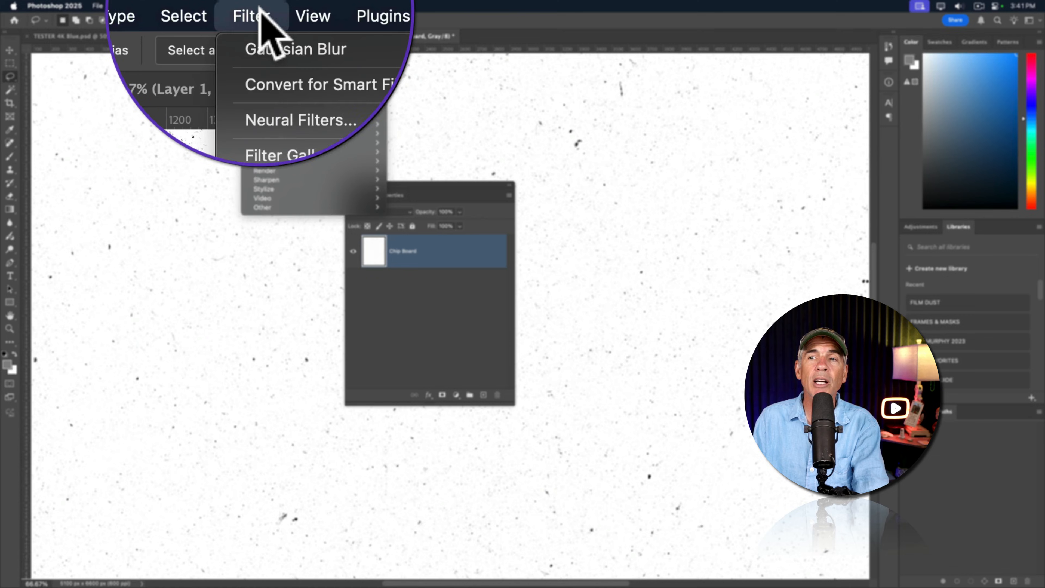
mouse_move(280, 125)
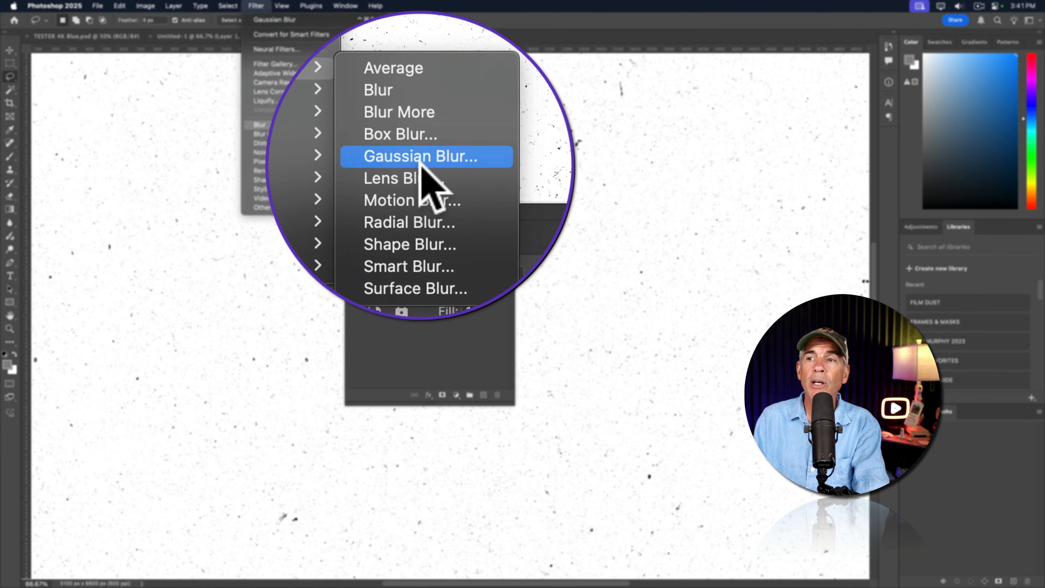
click(376, 164)
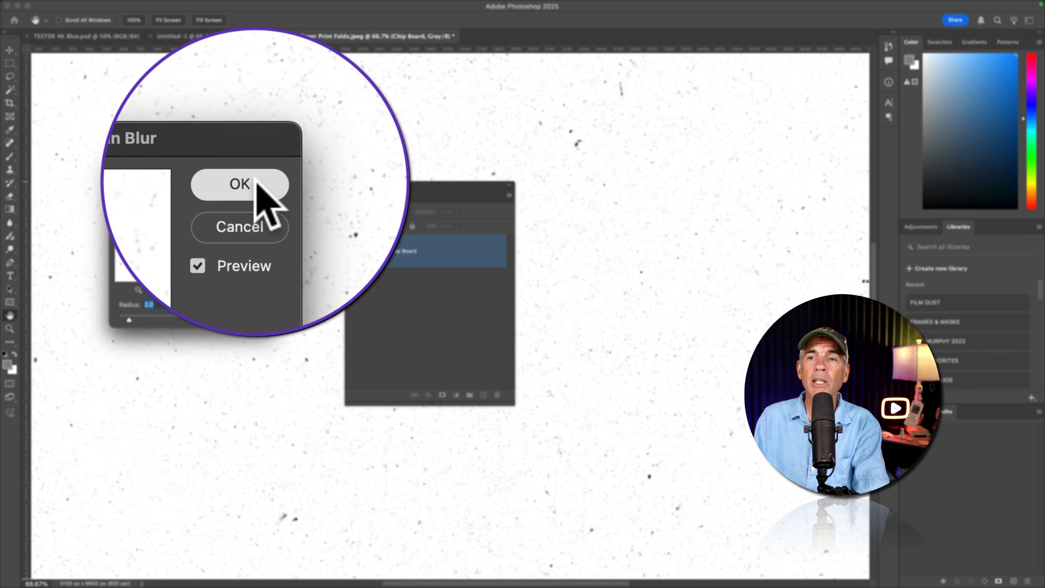
click(253, 183)
Convert the grayscale image to Bitmap mode at 600 pixels/inch using the 50% Threshold method
click(144, 6)
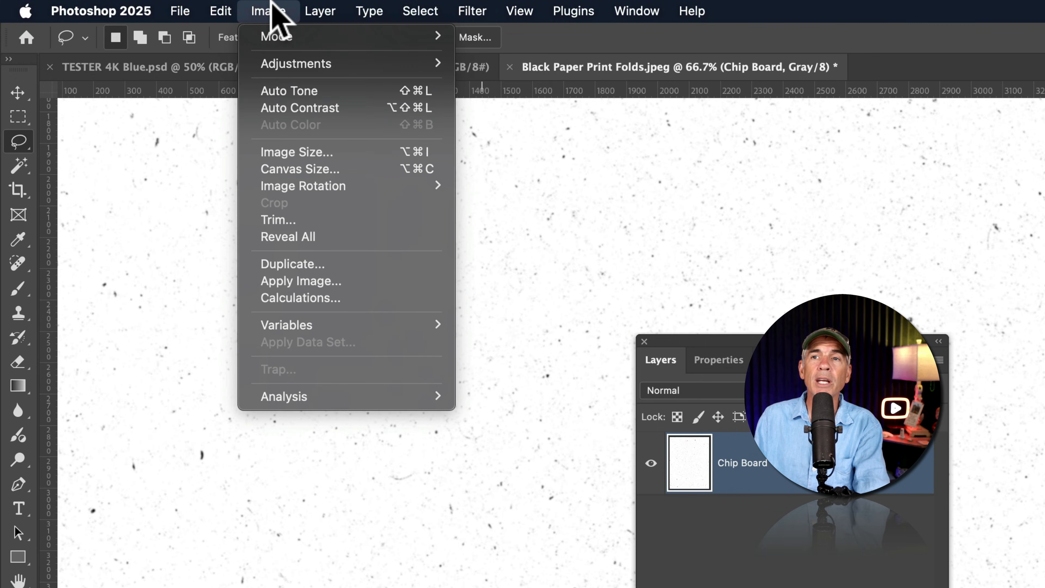
mouse_move(294, 37)
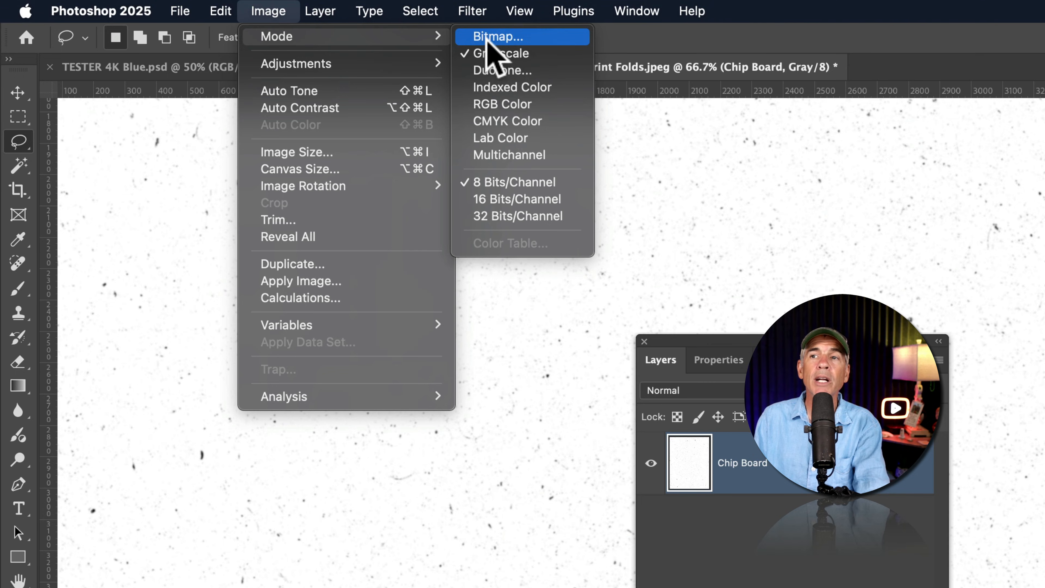
click(518, 34)
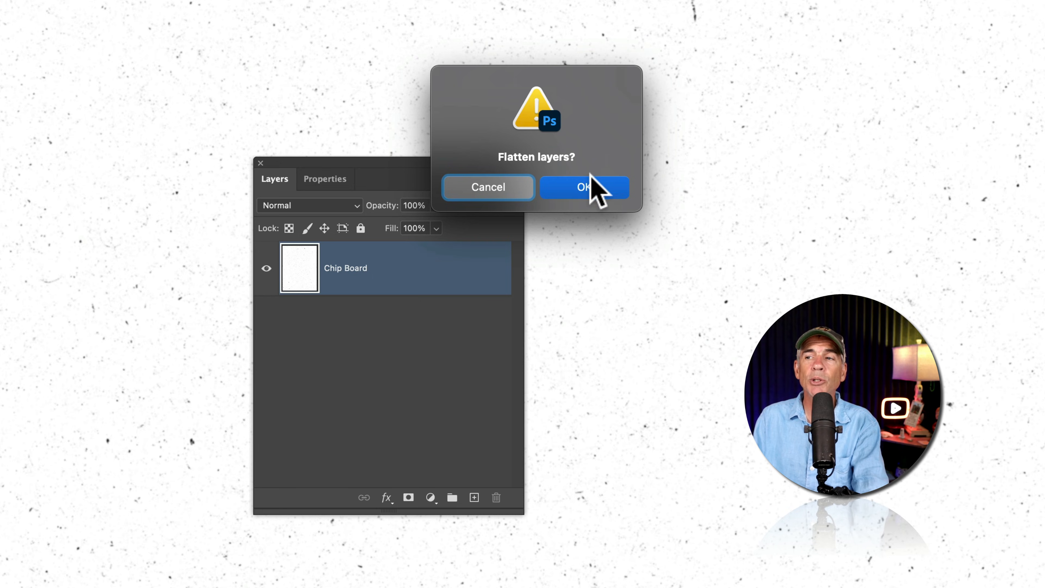
click(593, 188)
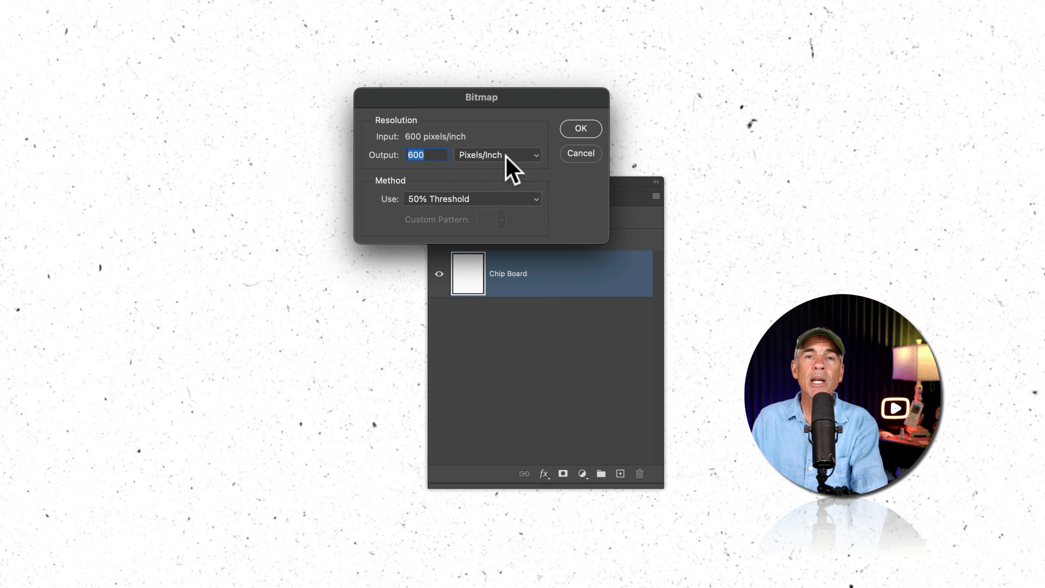
click(440, 197)
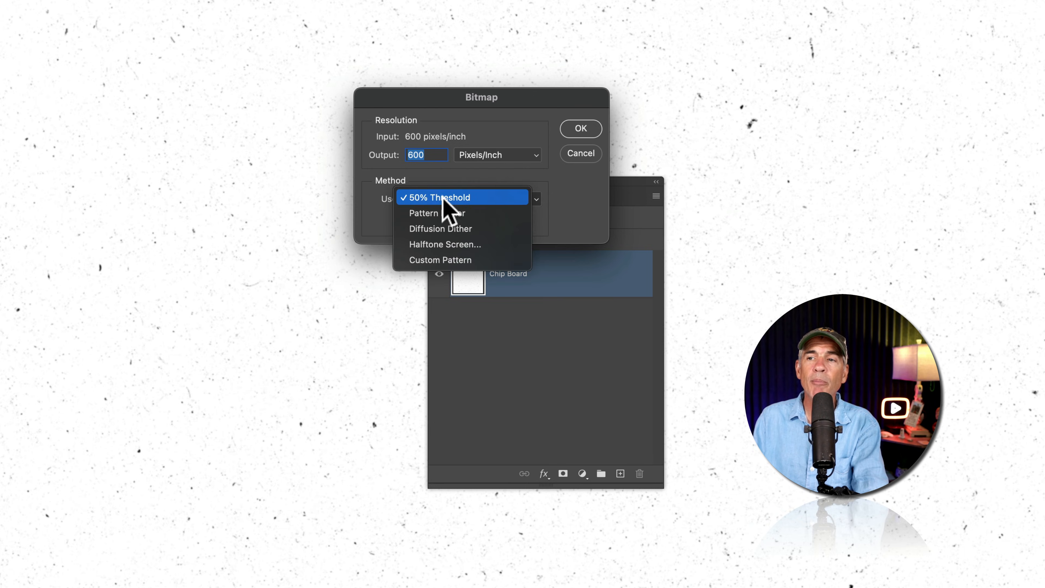
click(481, 195)
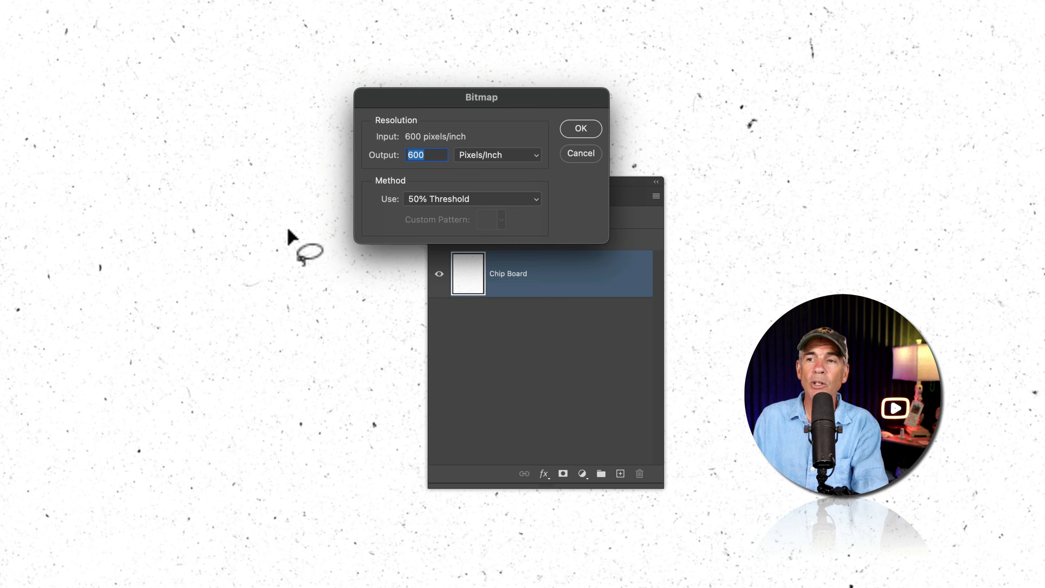
click(582, 129)
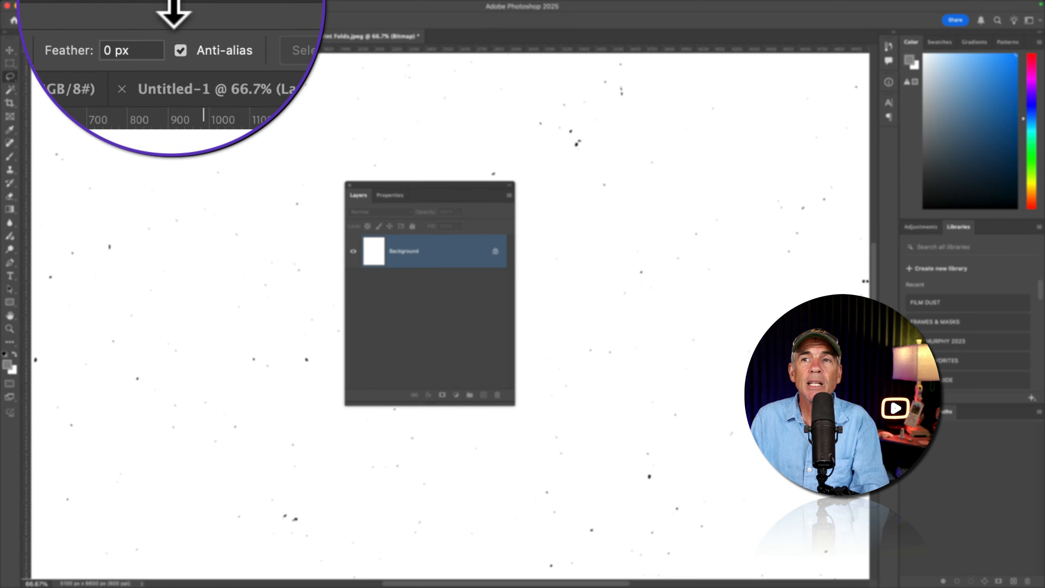
Convert the bitmap image back to Grayscale and on to RGB Color mode
click(142, 5)
mouse_move(156, 16)
click(297, 27)
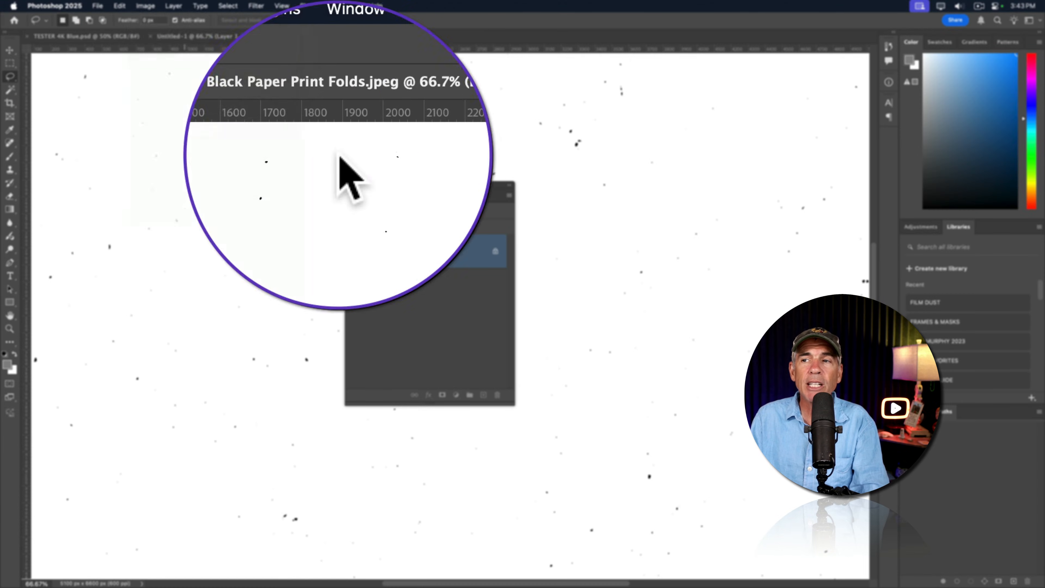
click(553, 284)
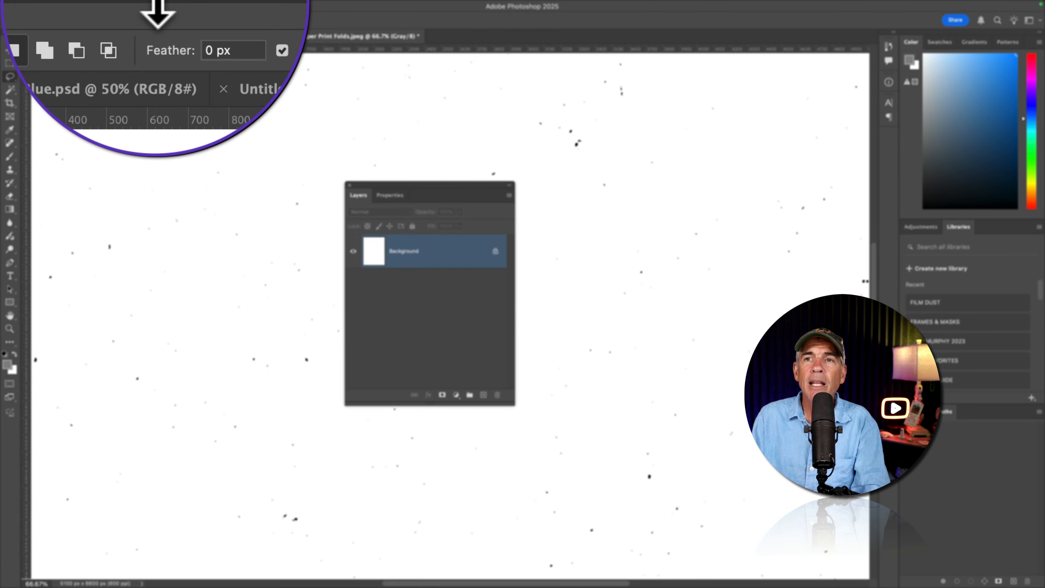
click(142, 6)
mouse_move(156, 16)
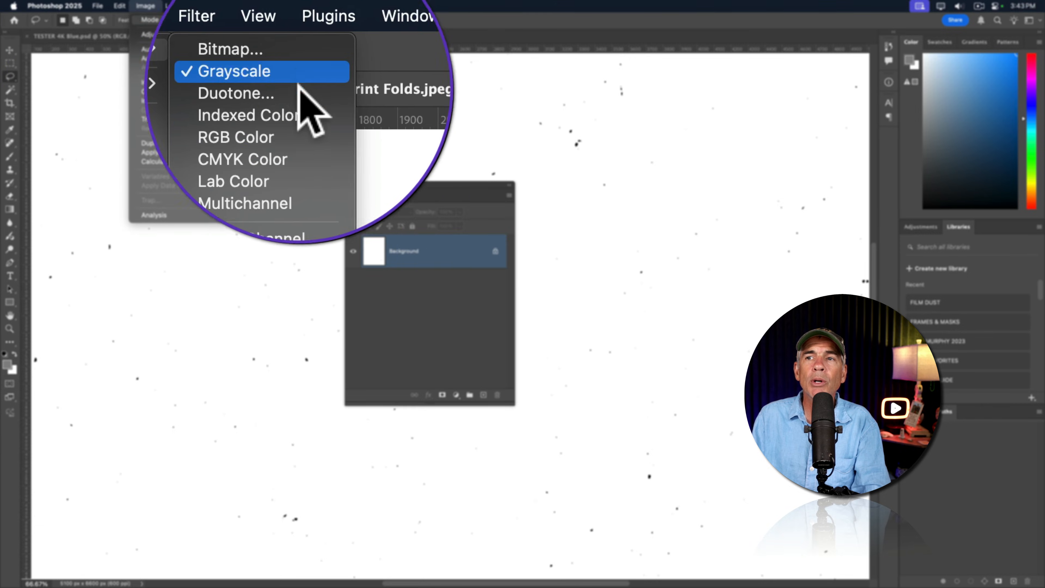
click(297, 55)
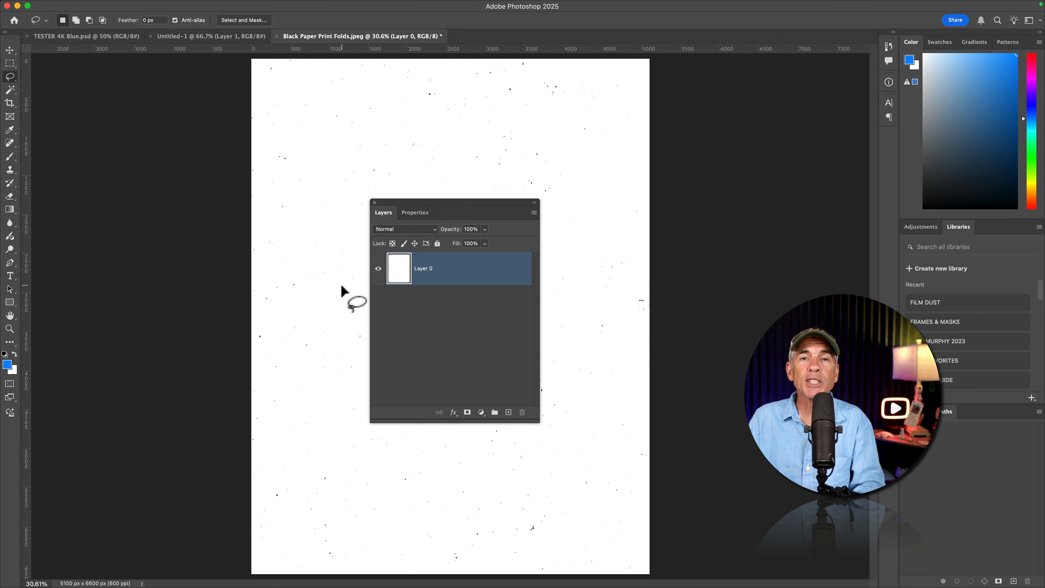
Select the black specks on Layer 0 using Color Range set to Shadows
click(378, 269)
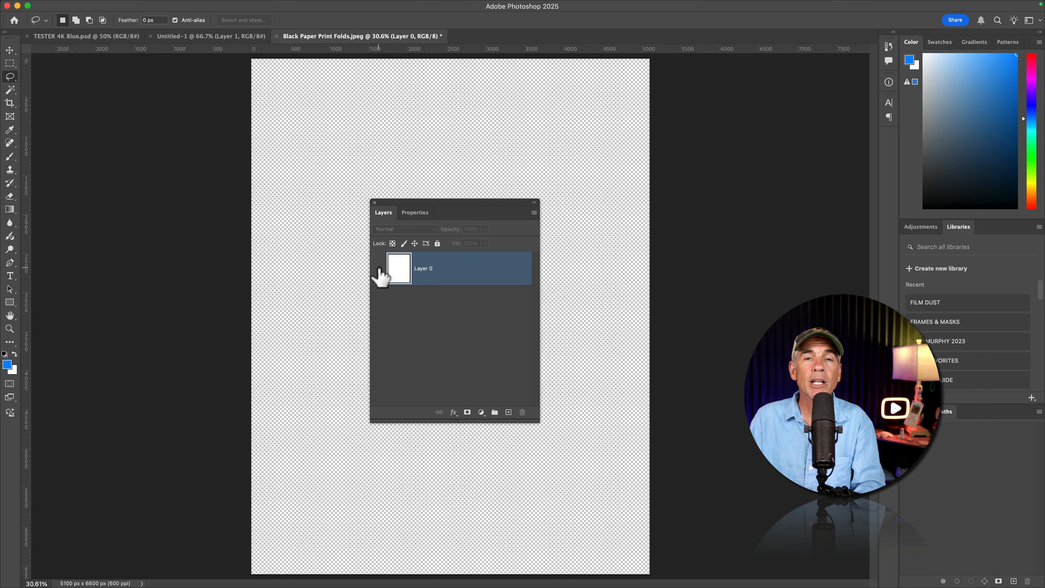
click(378, 269)
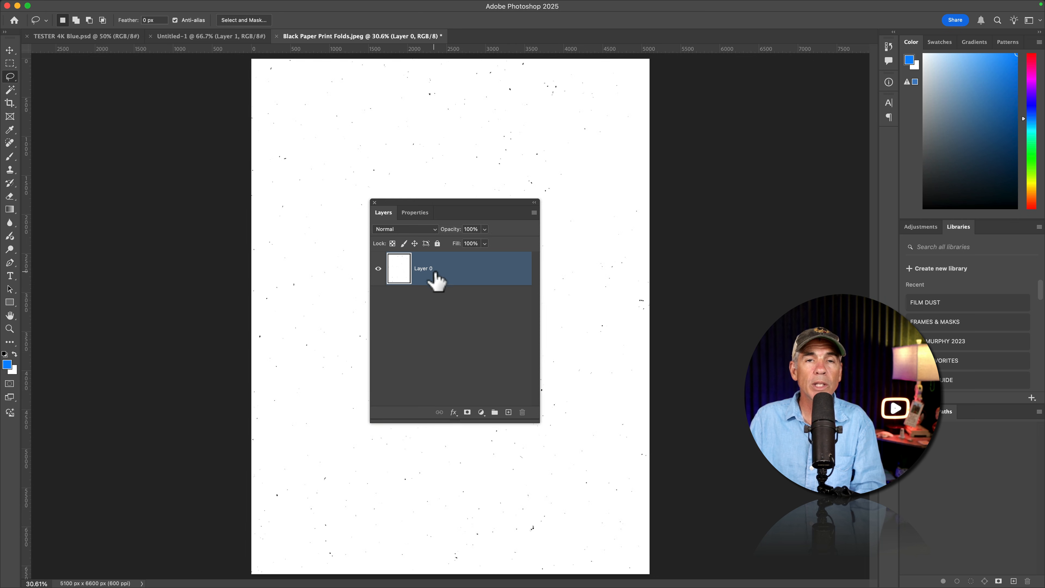
click(228, 6)
click(293, 107)
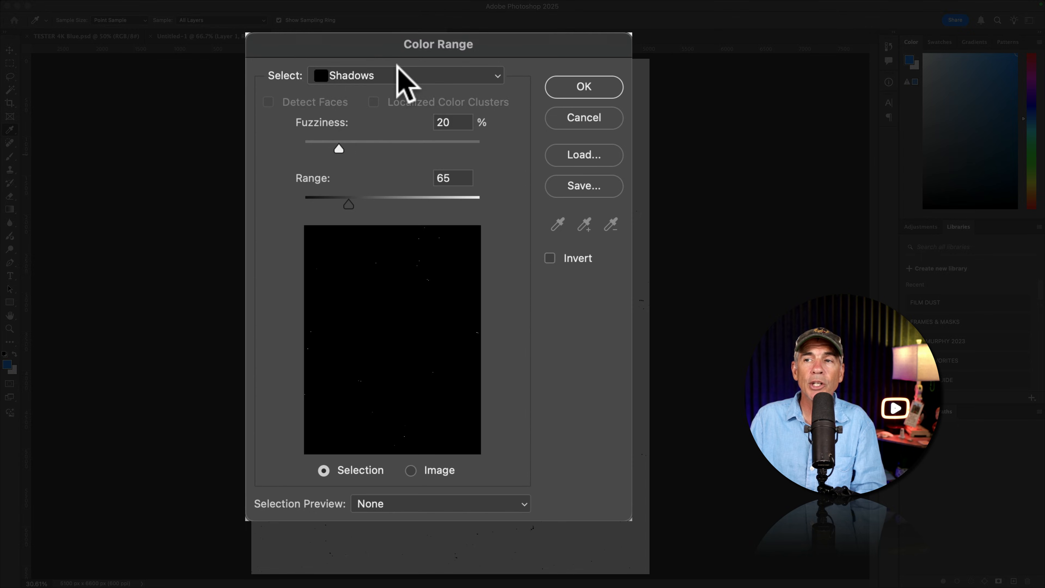
click(407, 75)
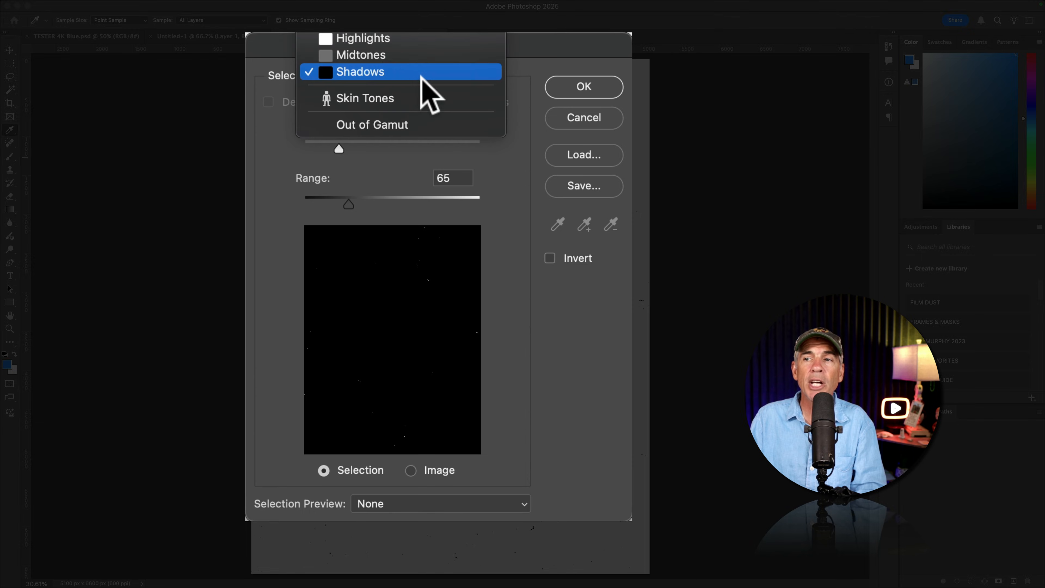
click(401, 72)
click(592, 89)
key(l)
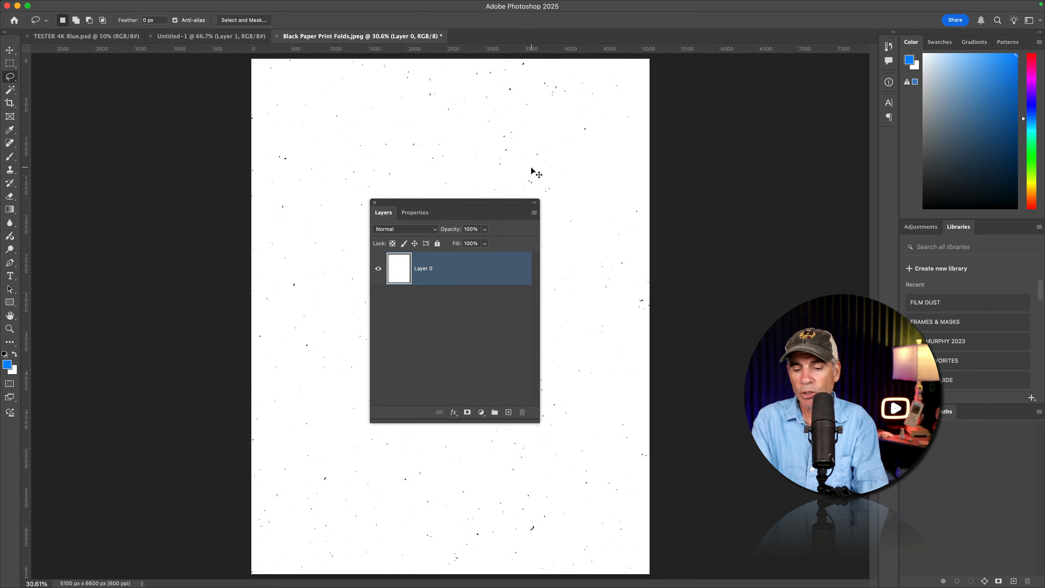
Fill the selected specks with a black (000000) Solid Color layer and hide Layer 0 beneath it
key(super+equal)
key(super+equal)
key(super+equal)
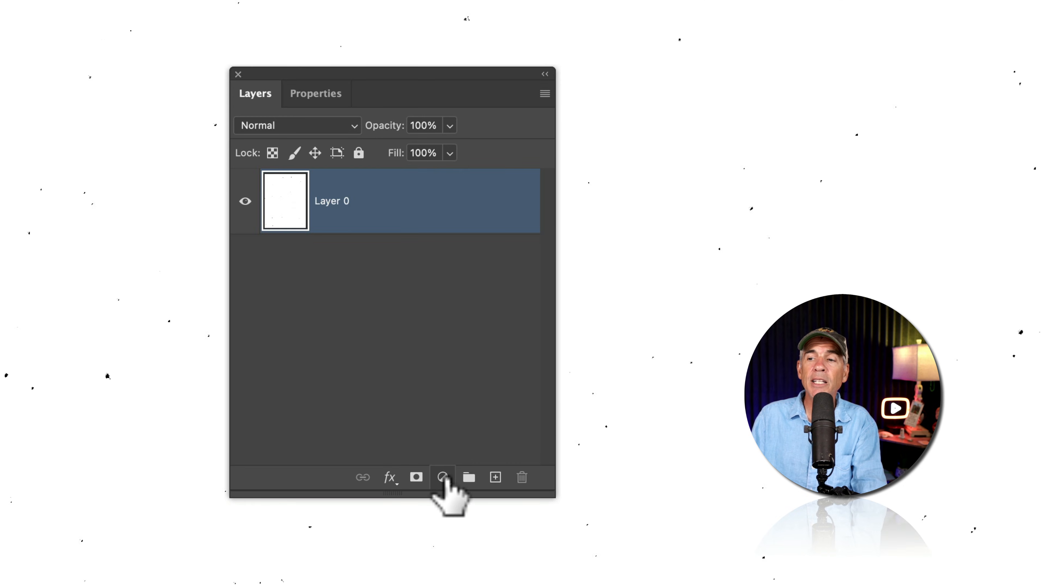
click(443, 475)
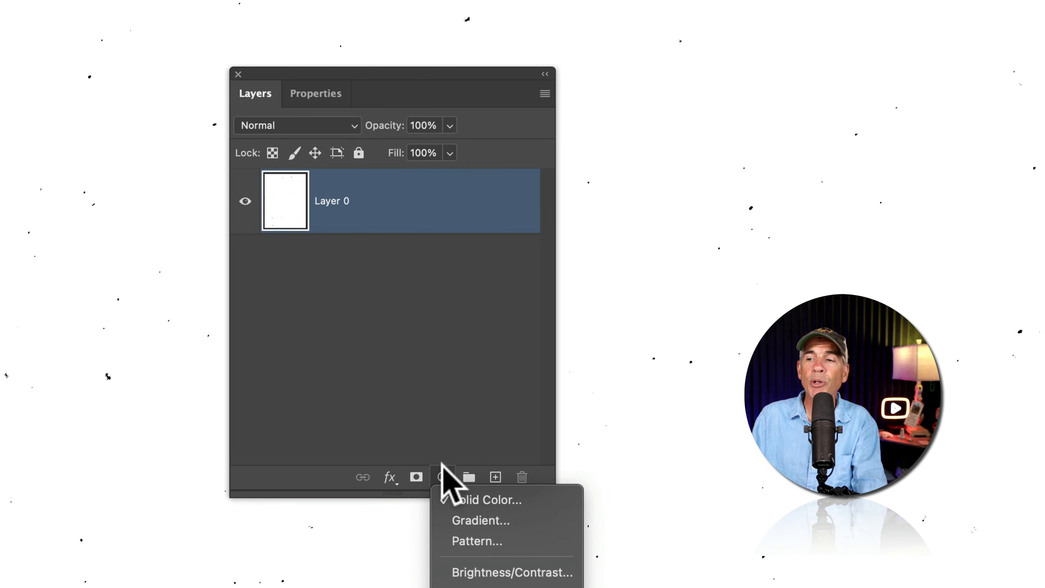
click(571, 499)
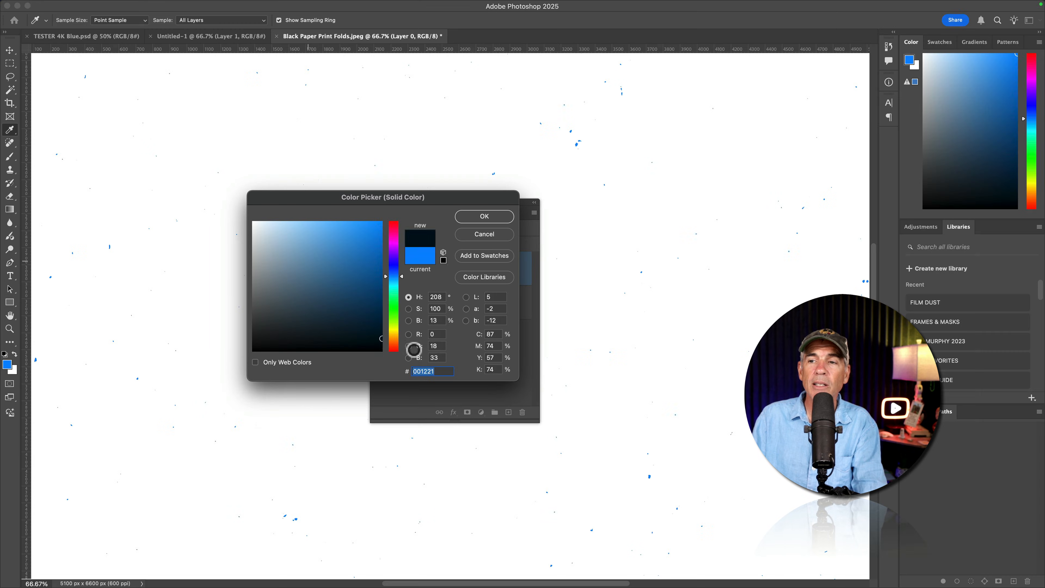
drag(416, 350, 379, 350)
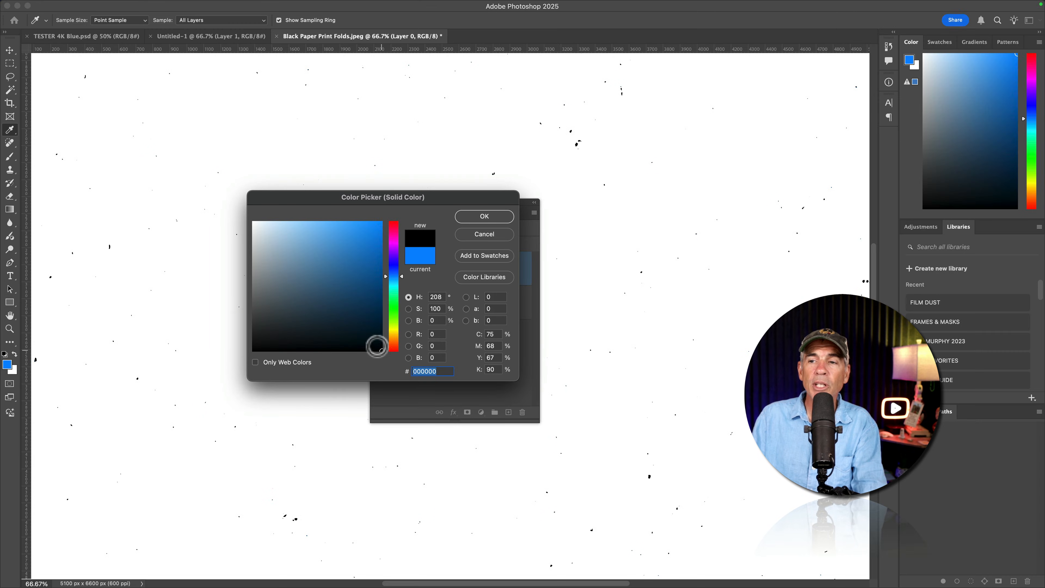
click(484, 218)
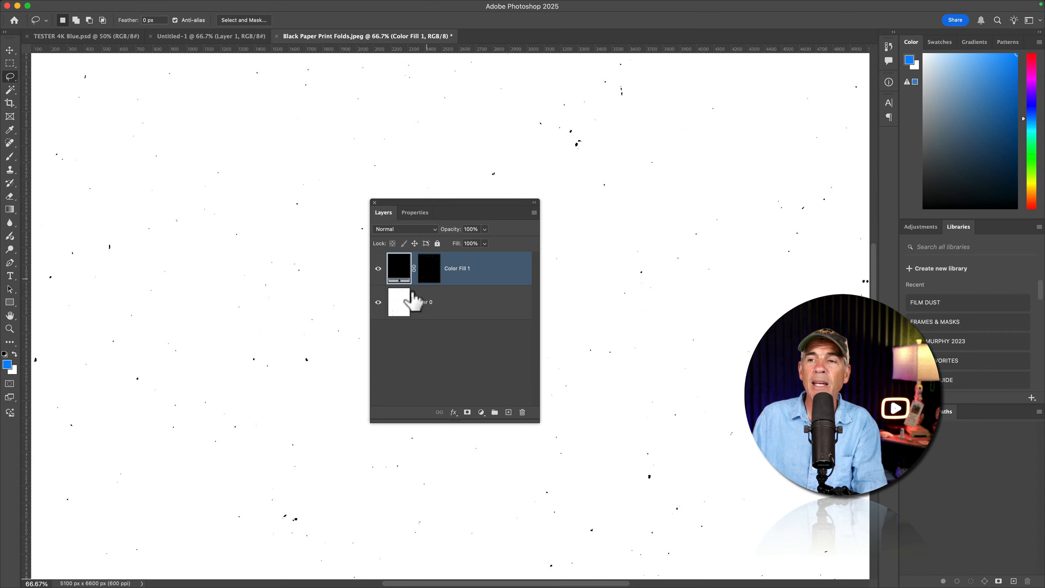
click(379, 303)
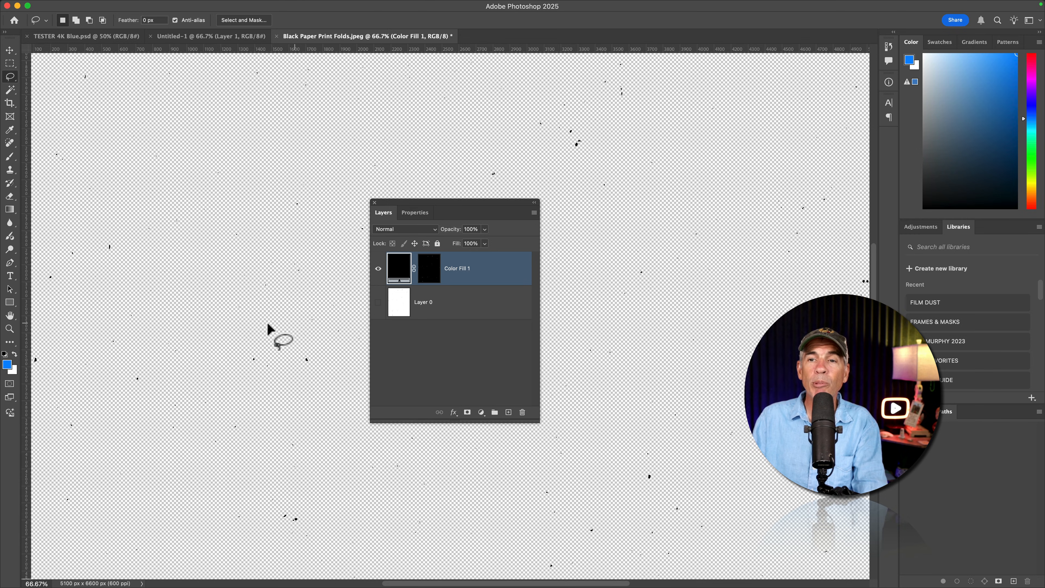
Try red and other colors on the speck fill layer, then return its fill to black
double_click(398, 270)
click(380, 222)
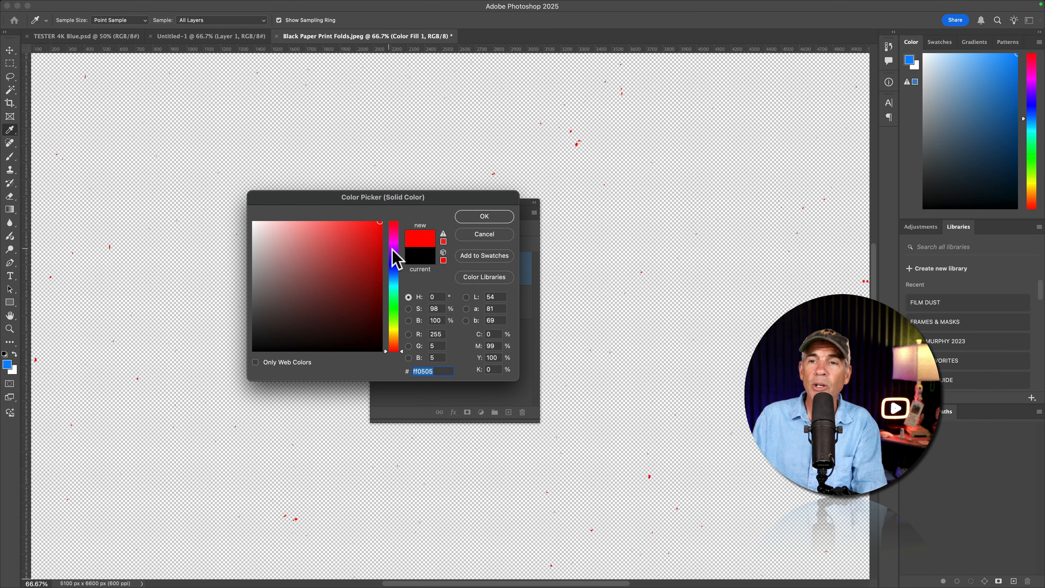
drag(347, 246, 404, 218)
drag(357, 275, 405, 380)
click(484, 217)
Rename the black color fill layer as Black Specks and duplicate it
double_click(457, 269)
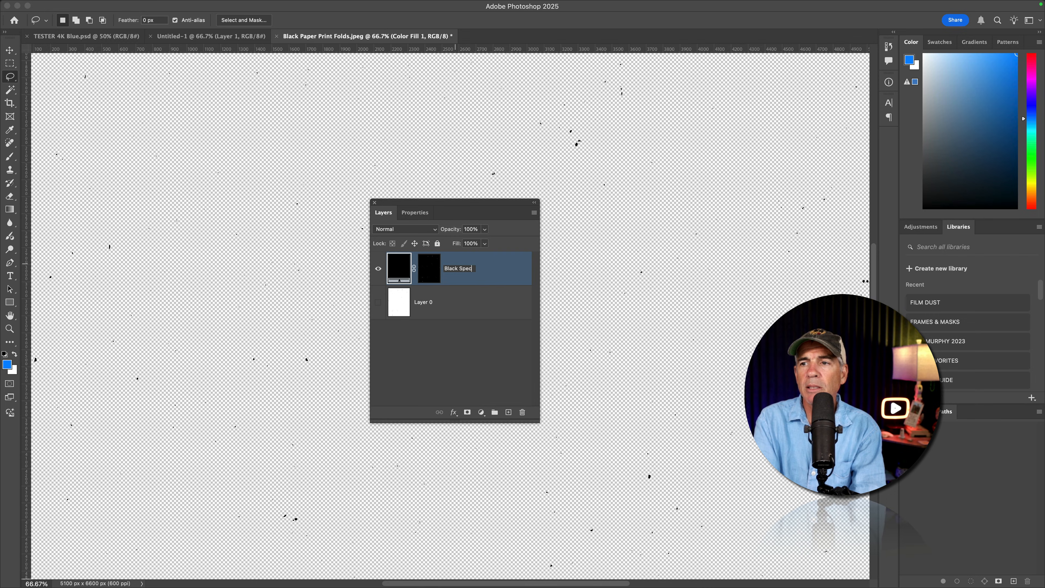
click(452, 337)
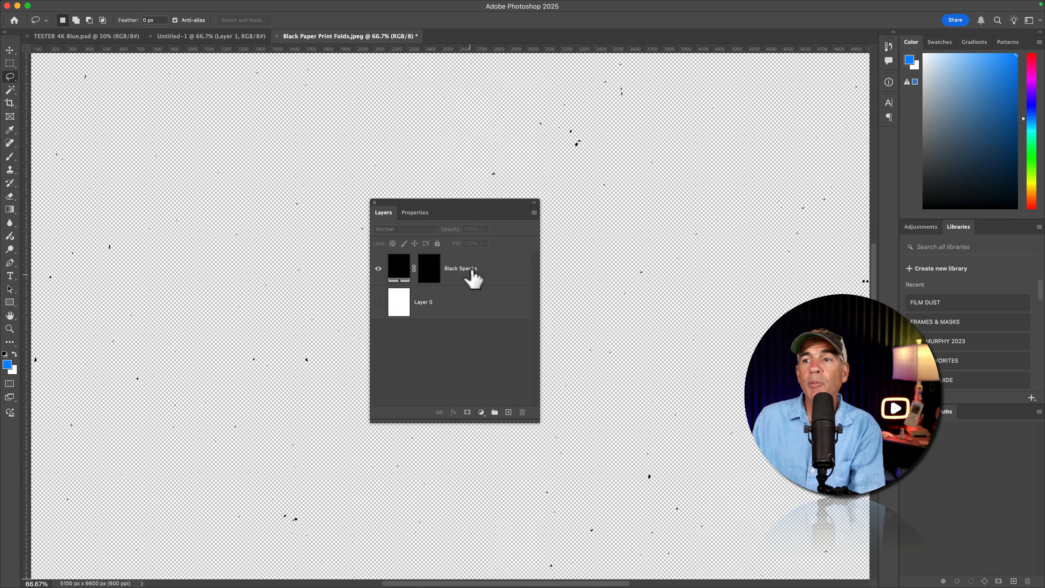
click(469, 277)
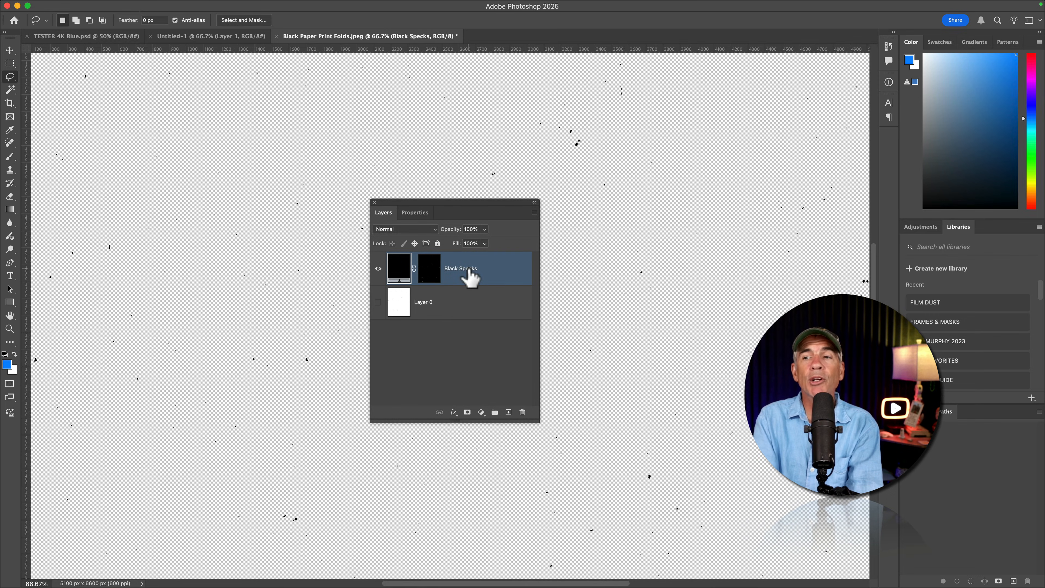
key(super+j)
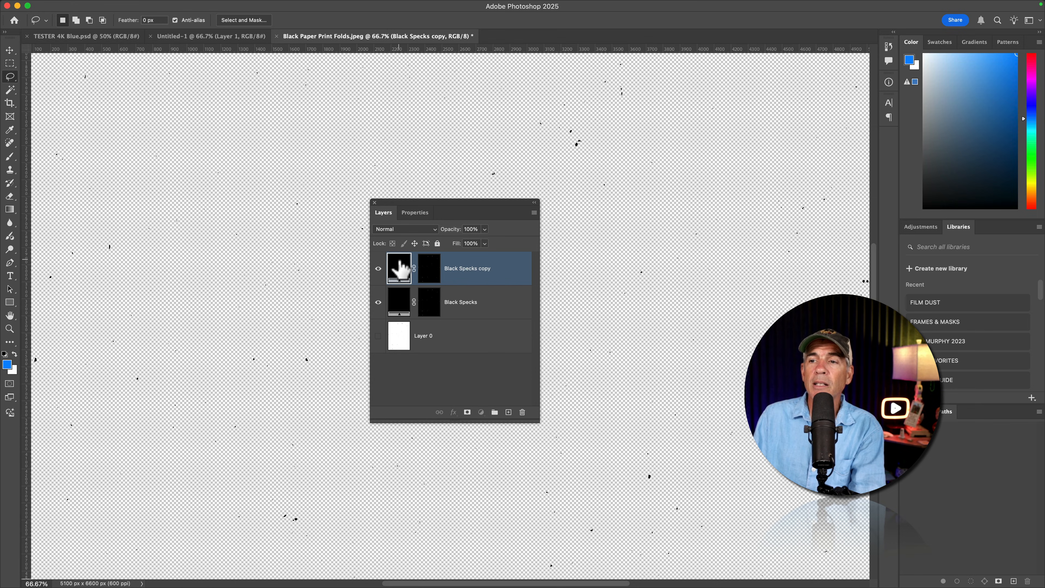
Set the duplicate layer's fill color to white (ffffff) and rename it White Specks
double_click(398, 268)
text(ffffff)
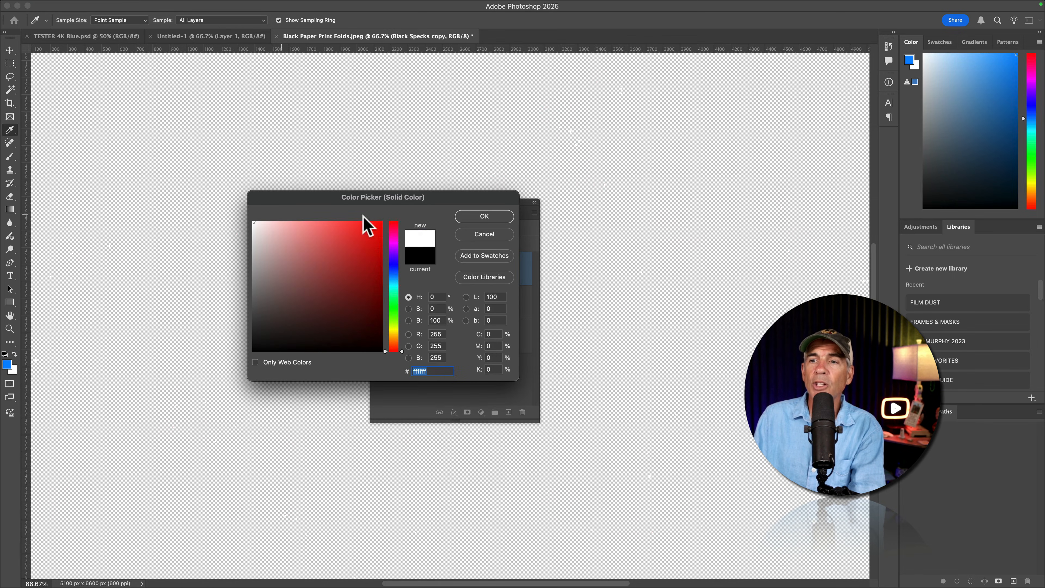
click(484, 217)
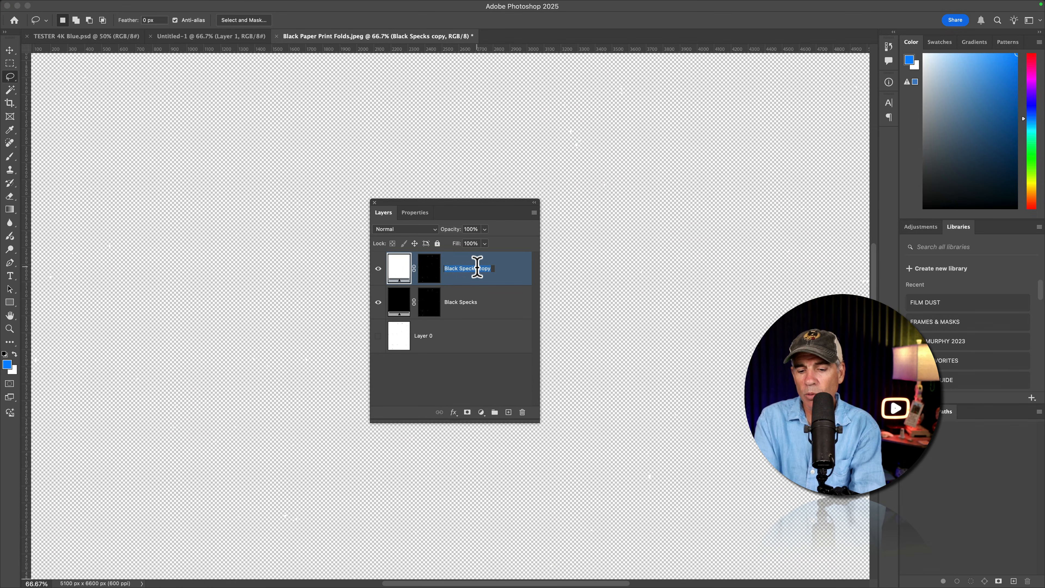
text(White Specks)
key(Return)
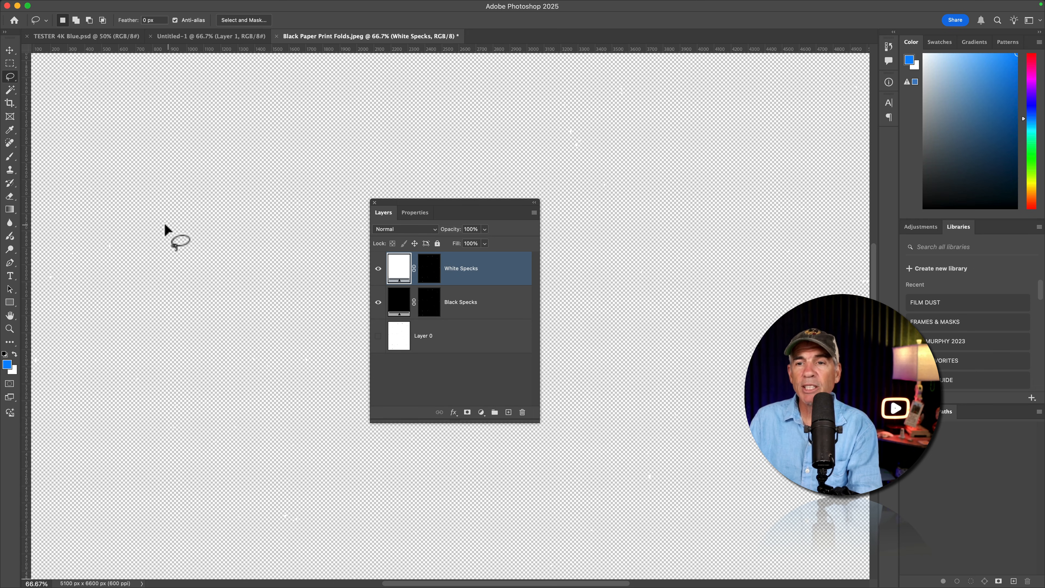
Move the white specks up and to the right so they are offset from the black specks
key(v)
drag(166, 227, 249, 204)
Show Layer 0 and fill it with the blue foreground color
click(378, 336)
click(398, 338)
key(alt+BackSpace)
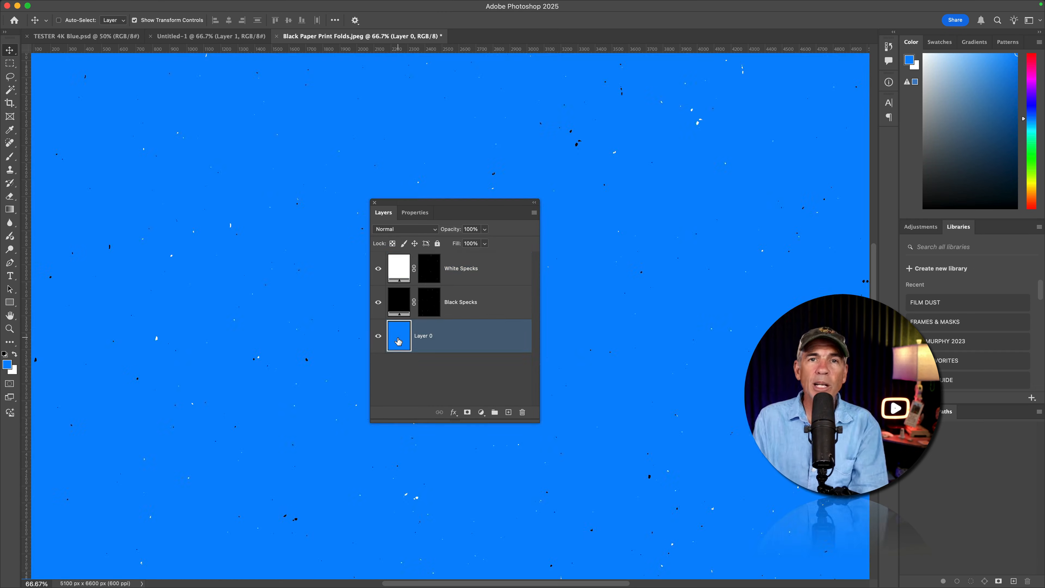
Resample the image to a resolution of 300 pixels/inch
key(F7)
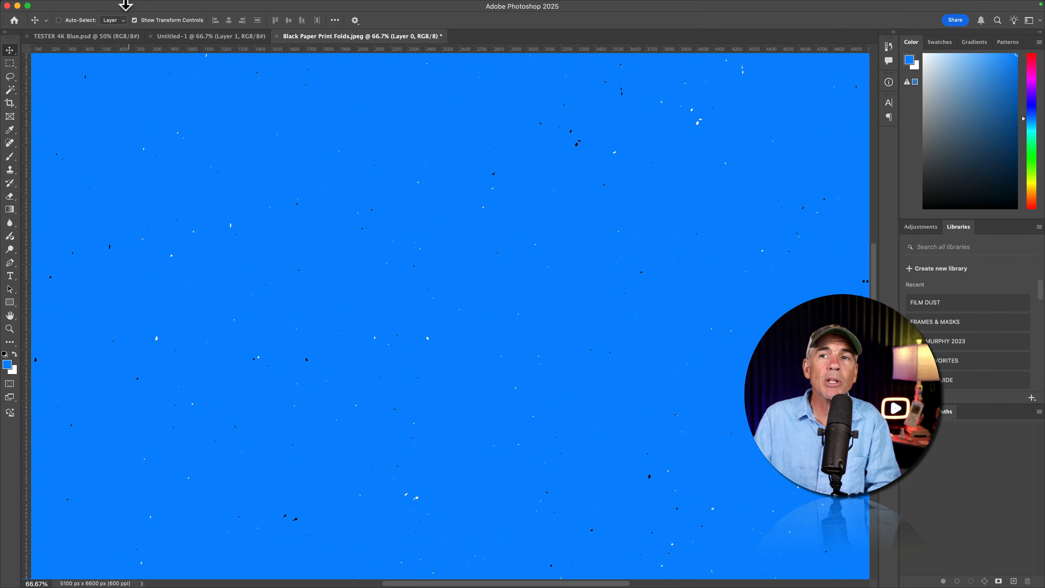
click(147, 5)
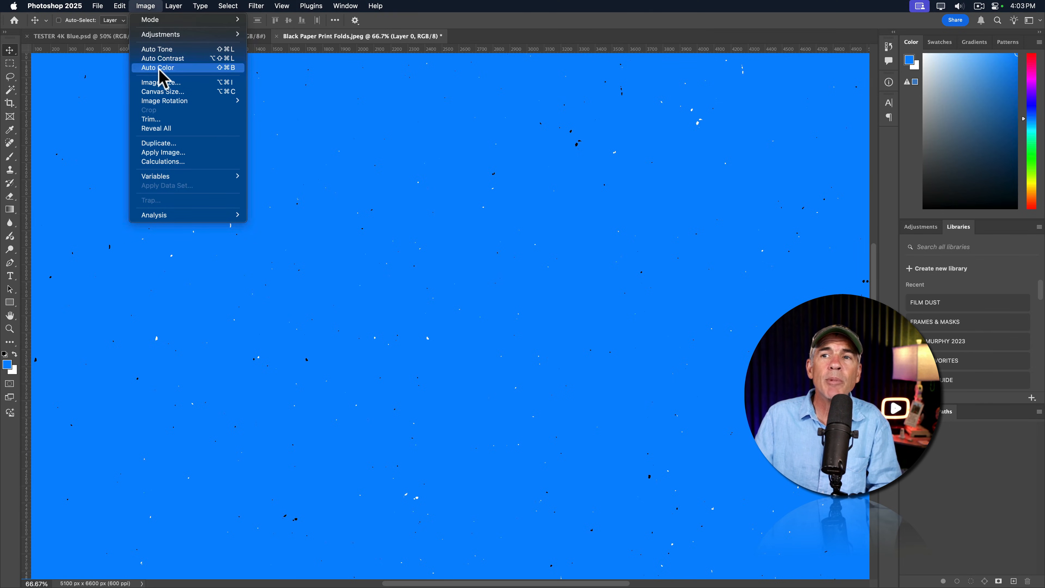
click(161, 81)
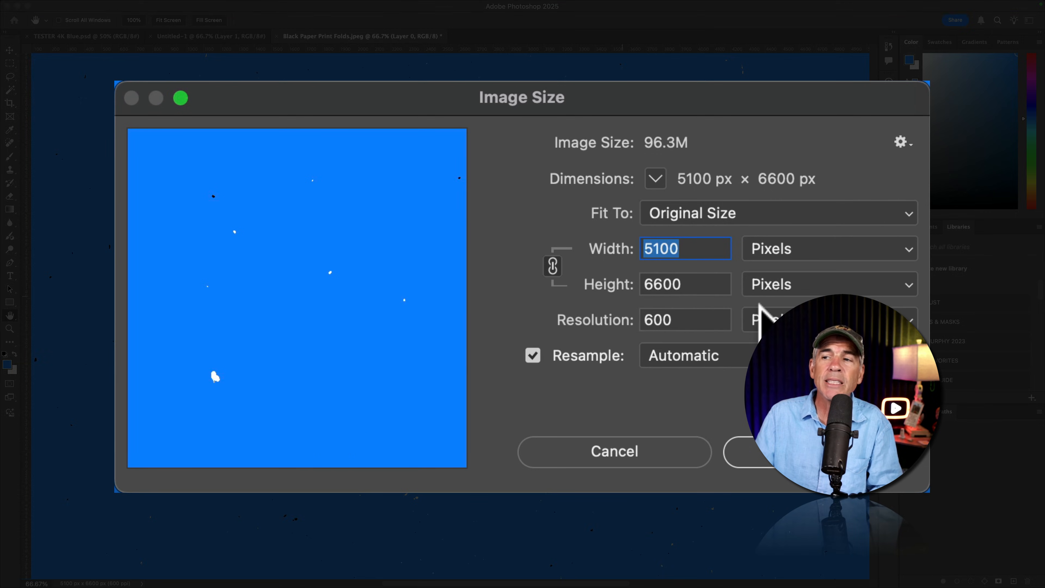
drag(702, 320, 607, 320)
text(300)
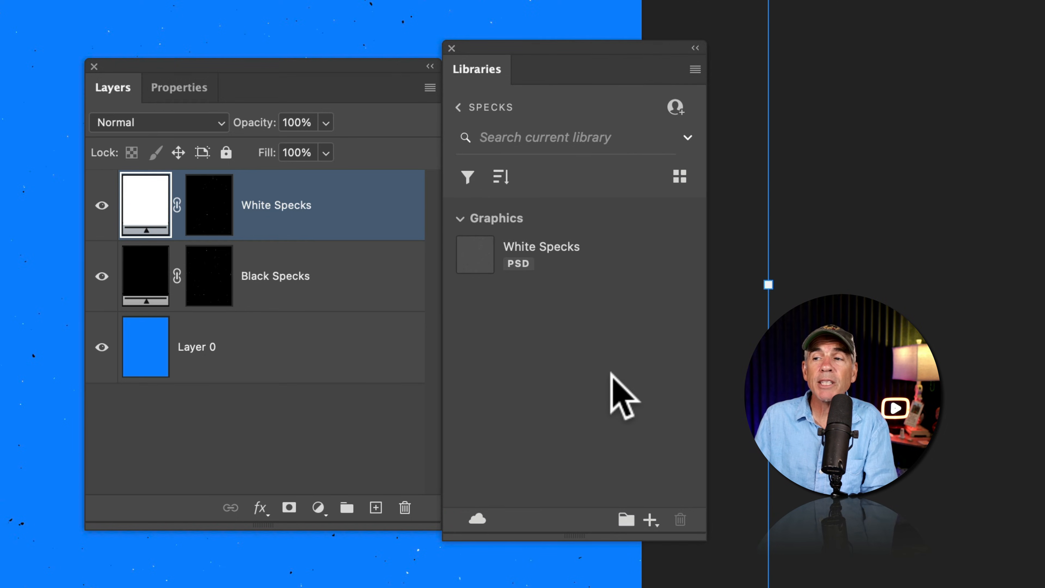
Add the Black Specks layer as a graphic to the SPECKS library
shift+click(350, 274)
drag(304, 275, 578, 318)
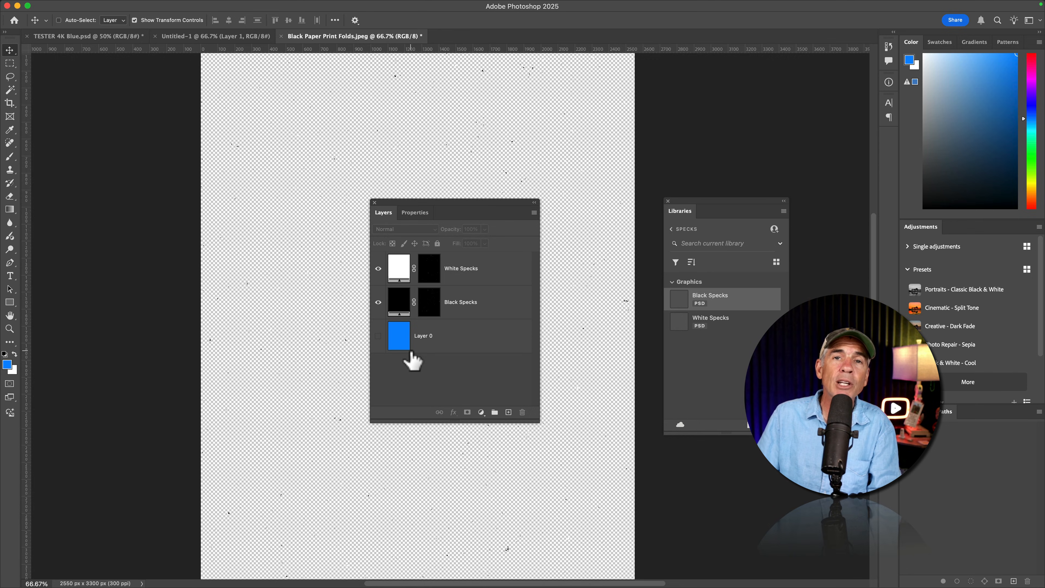
Convert the White Specks and Black Specks layers each to a Smart Object
click(455, 299)
click(459, 268)
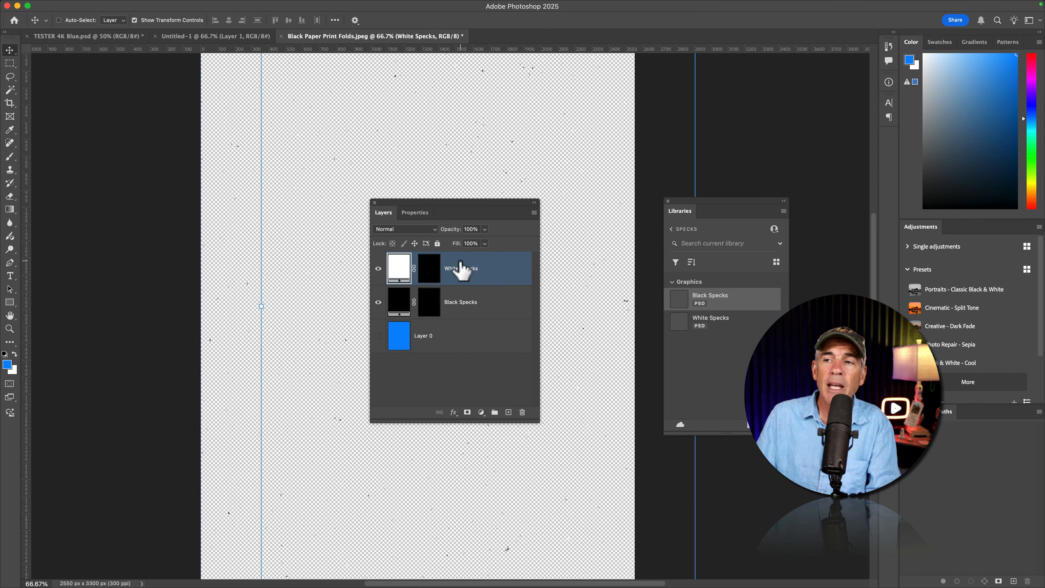
right_click(460, 268)
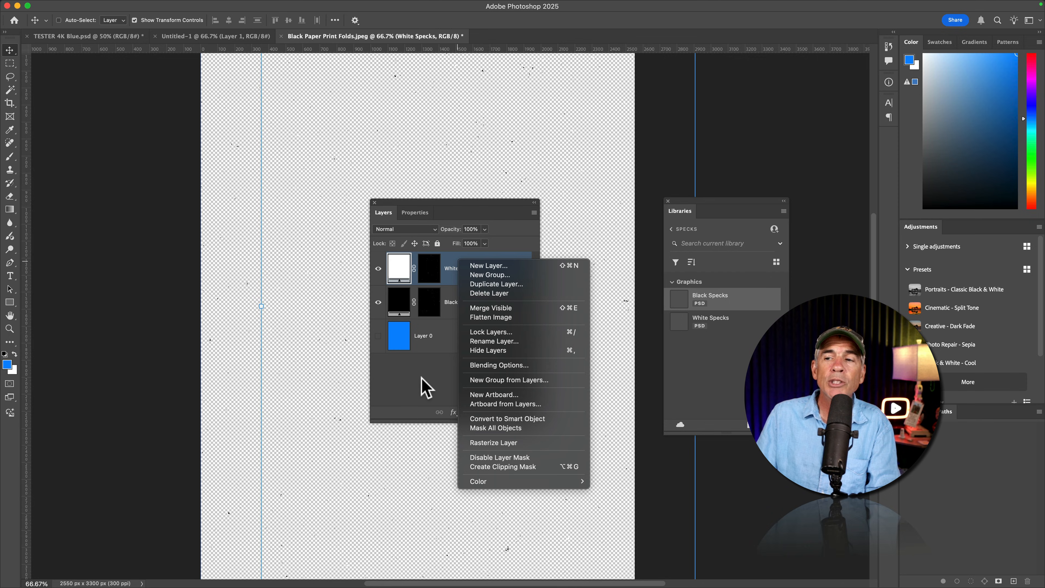
click(420, 385)
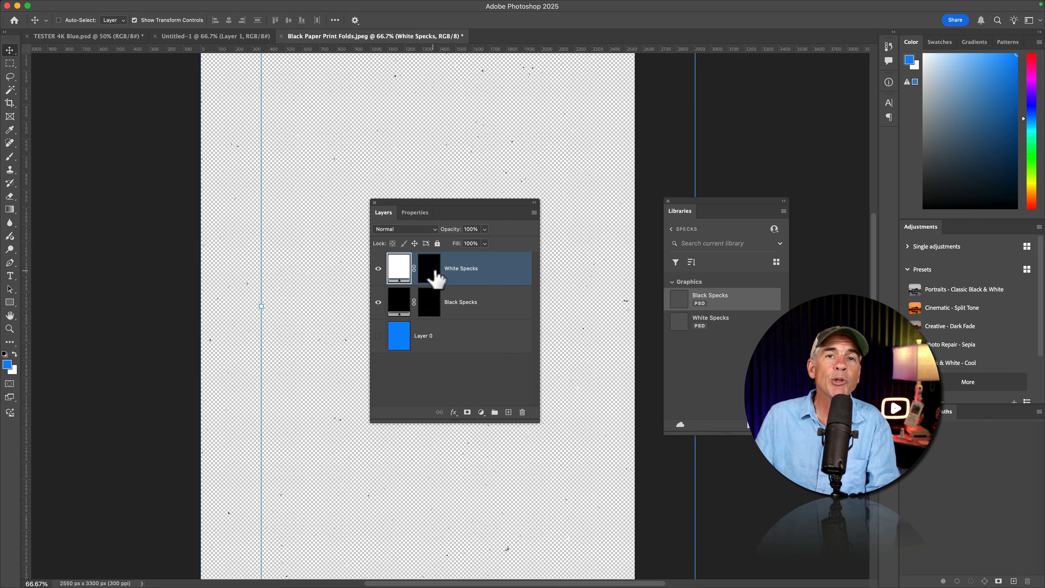
right_click(458, 260)
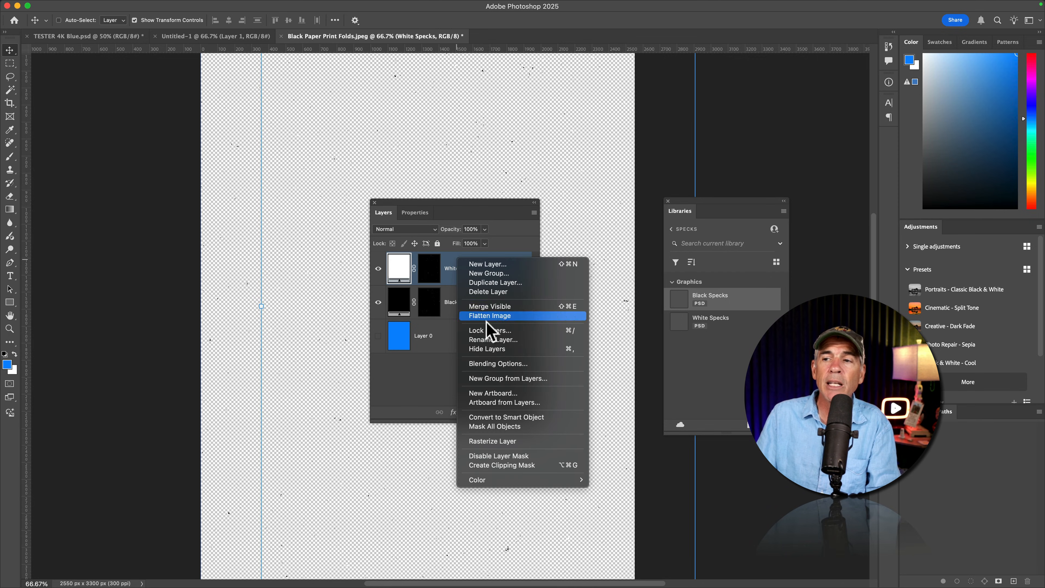
click(513, 418)
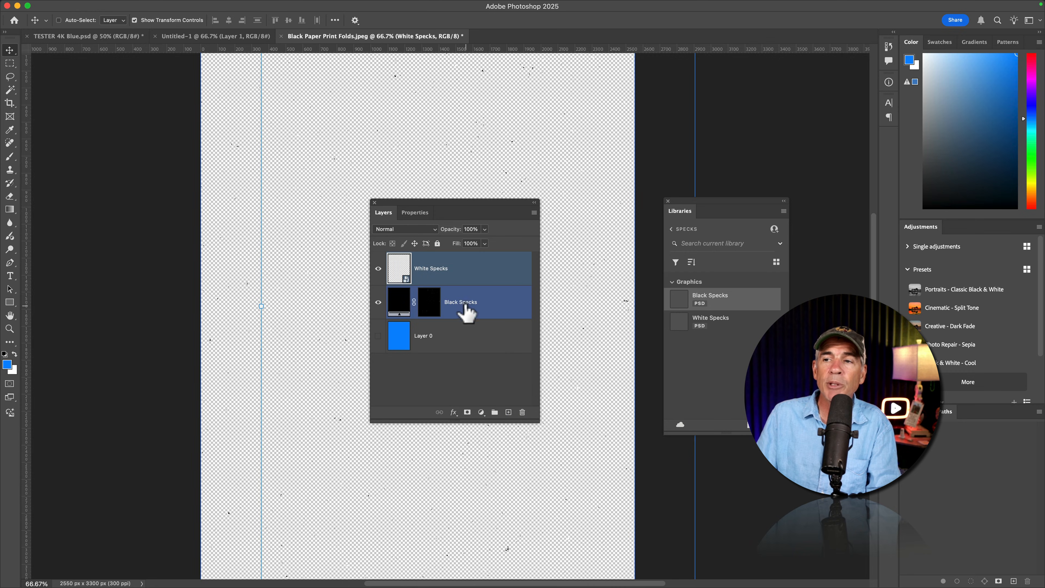
right_click(463, 301)
click(511, 457)
Export the White Specks layer as a PNG with transparency at 100% scale
shift+click(432, 269)
right_click(427, 269)
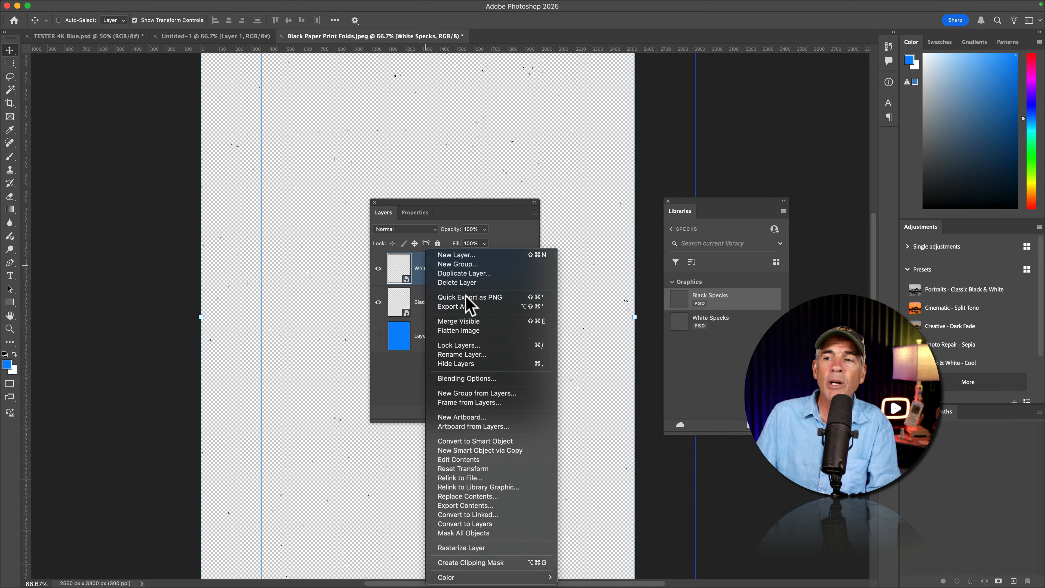
click(480, 306)
click(607, 103)
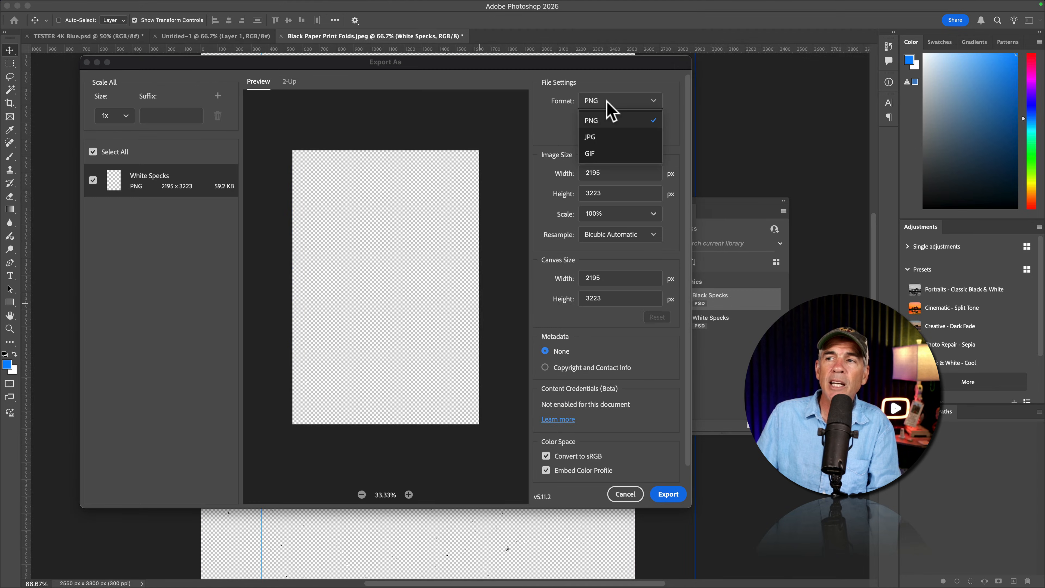
click(607, 103)
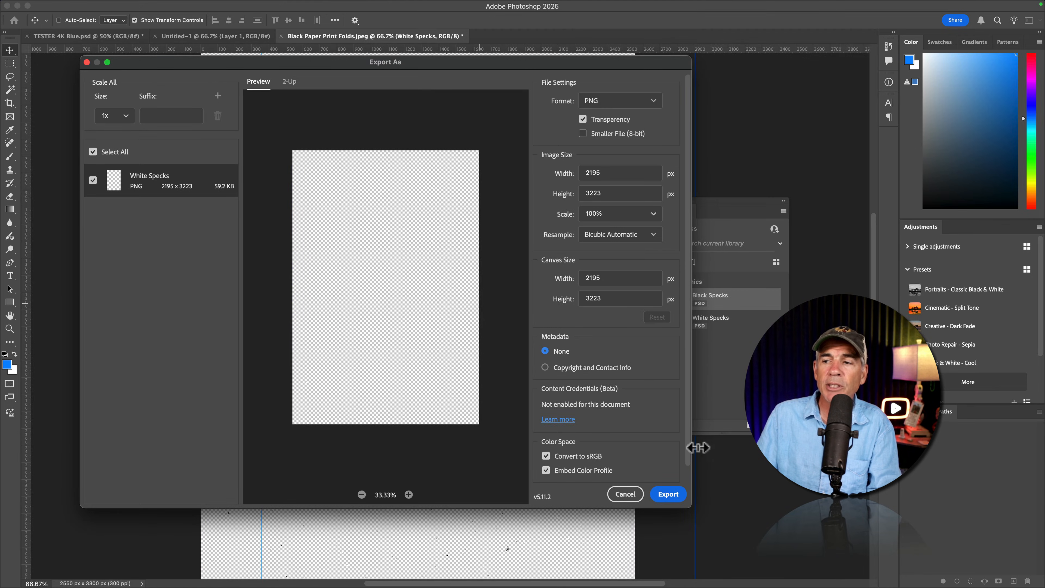
click(664, 501)
Export the Black Specks layer as a PNG with transparency at 100% scale
click(442, 302)
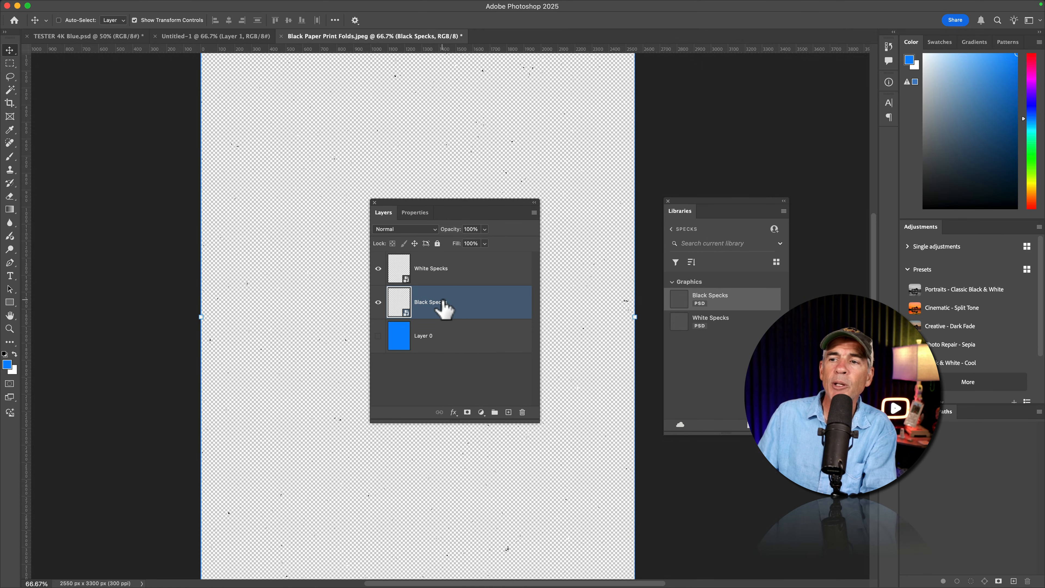
right_click(442, 302)
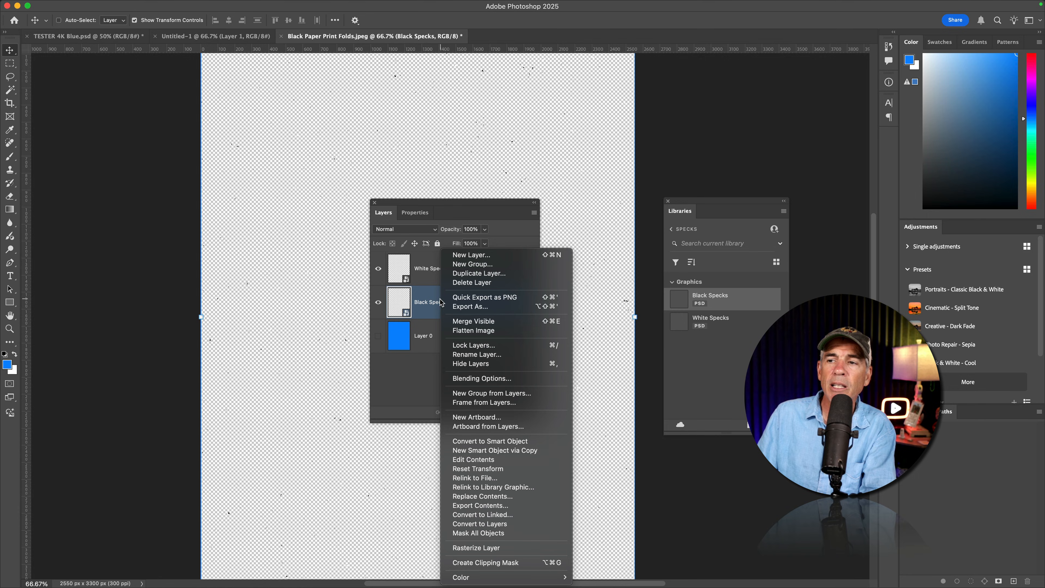
click(466, 306)
click(599, 101)
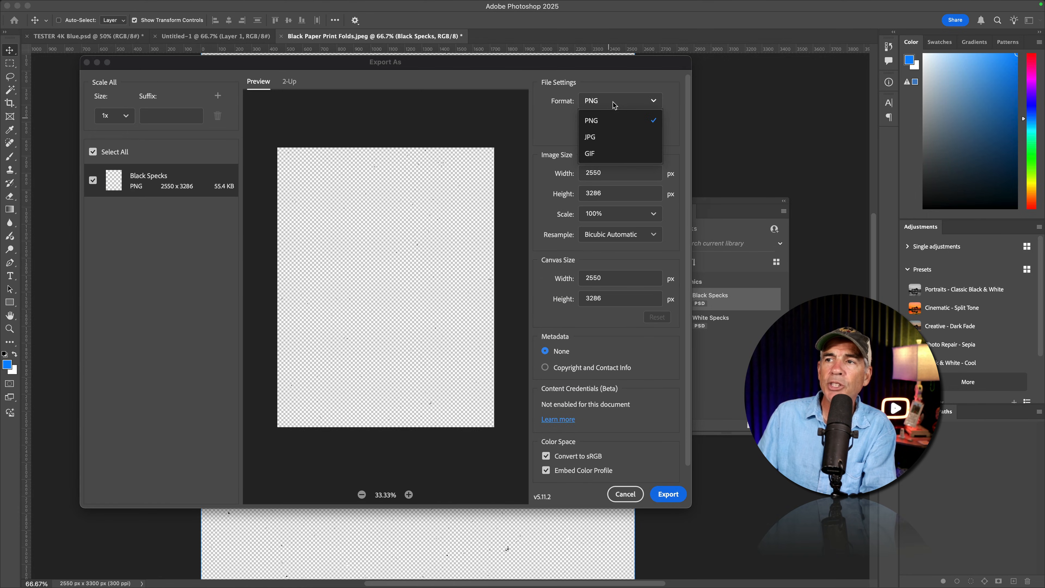
click(588, 120)
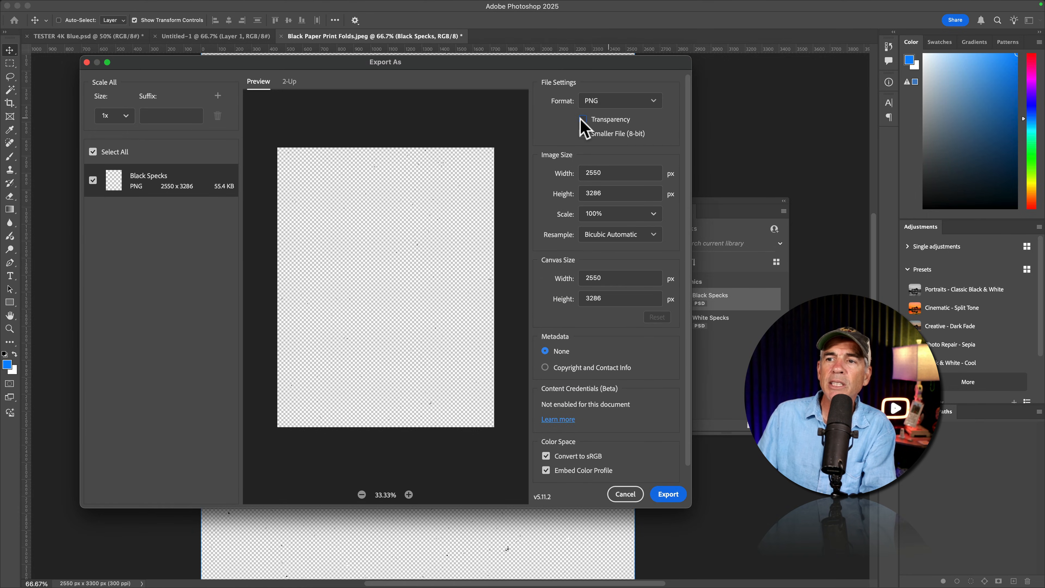
click(669, 494)
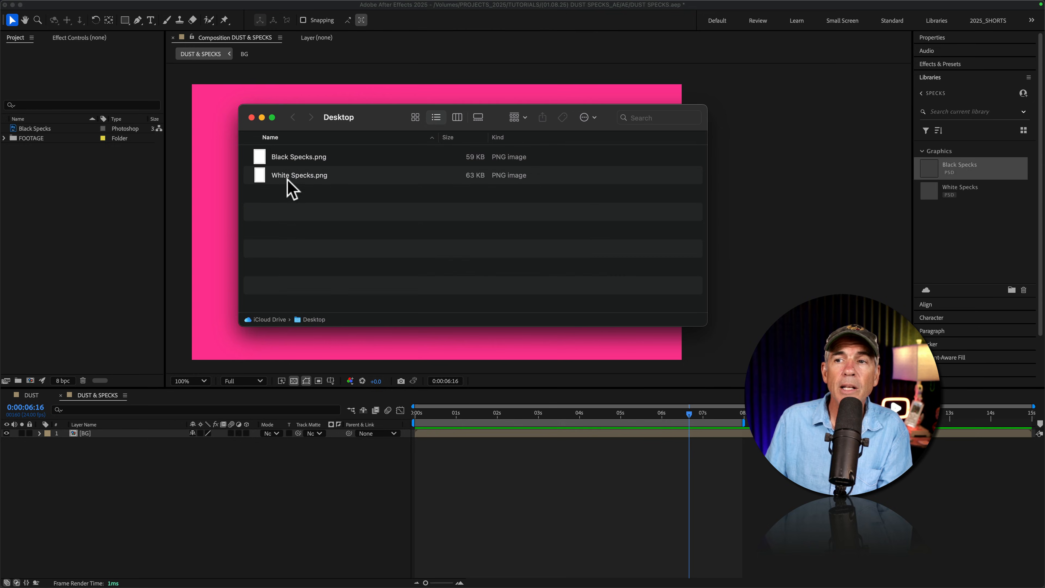
Preview the exported White Specks.png in the Finder's Desktop folder and close the folder window
click(292, 187)
key(space)
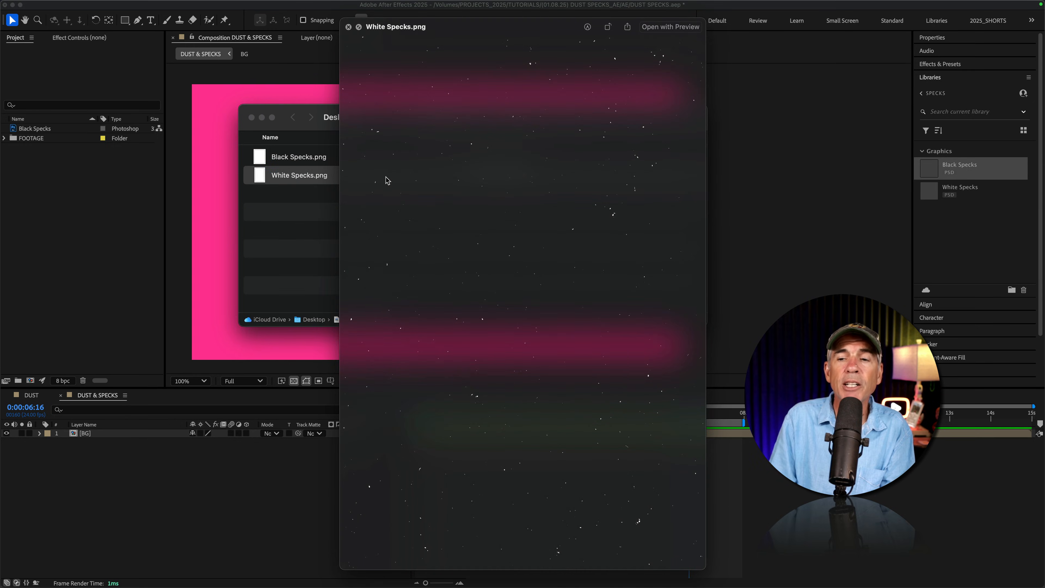
key(space)
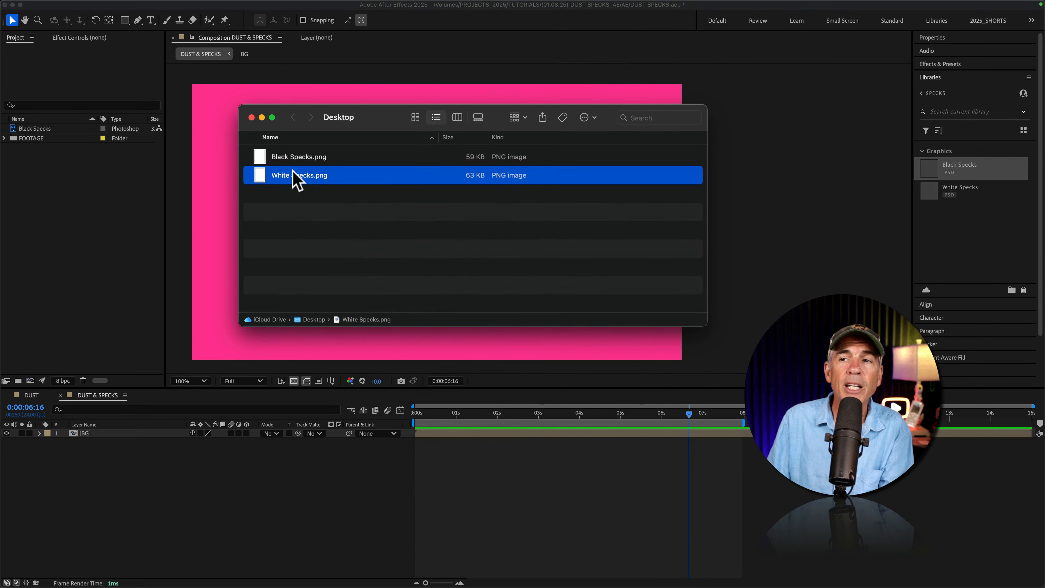
click(251, 117)
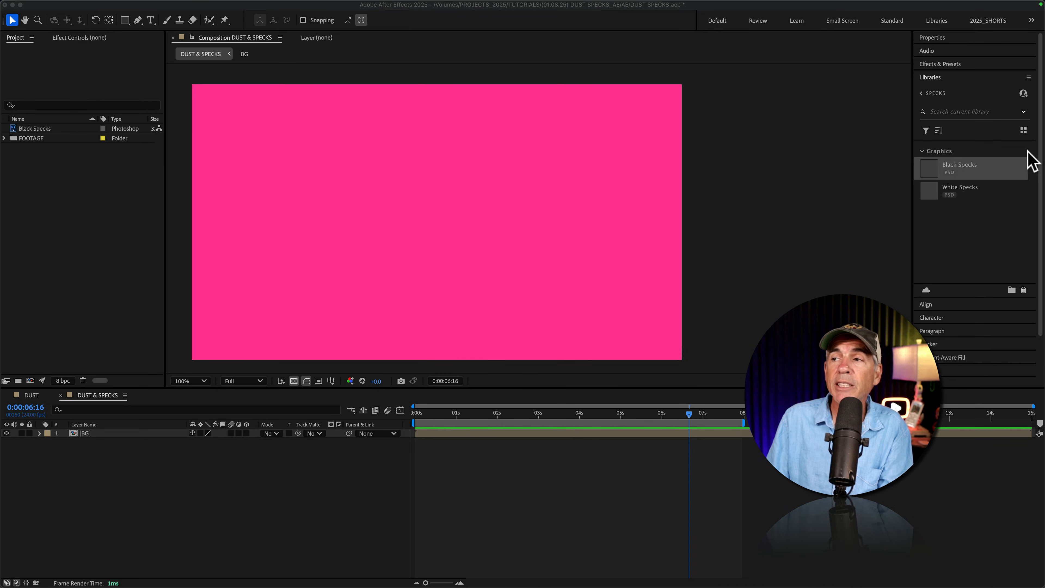
In After Effects, place the Black Specks and White Specks graphics from the SPECKS library into the DUST & SPECKS composition
click(986, 192)
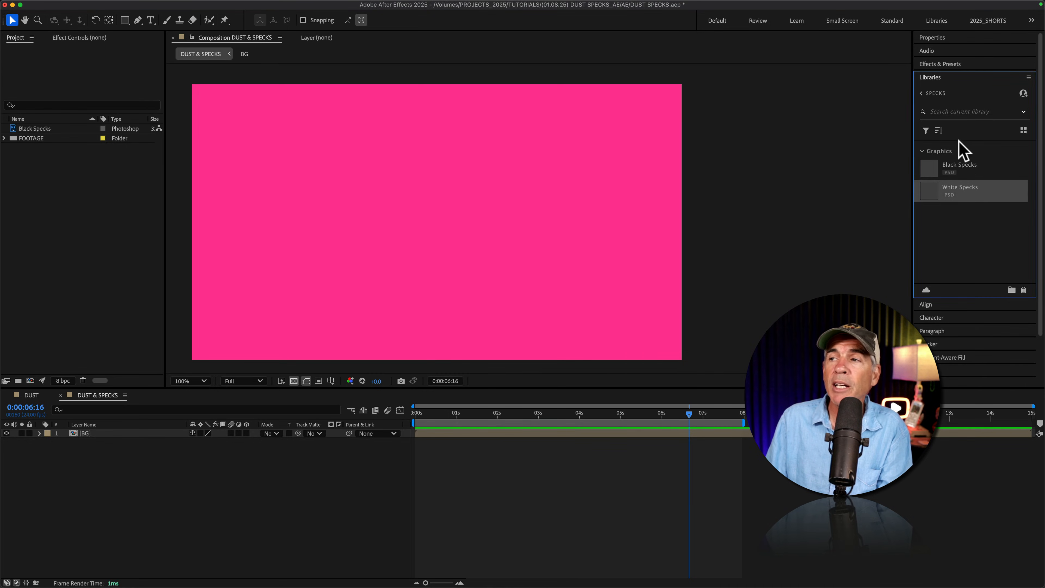
click(958, 164)
drag(958, 169, 507, 238)
drag(971, 186, 533, 217)
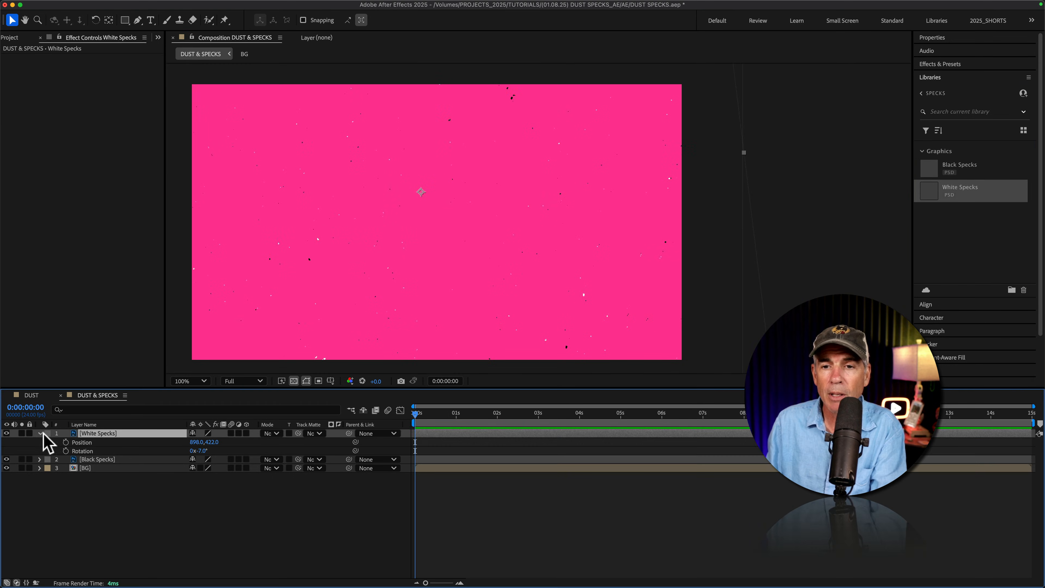
Reveal only the Position and Rotation properties of the White Specks layer
click(40, 433)
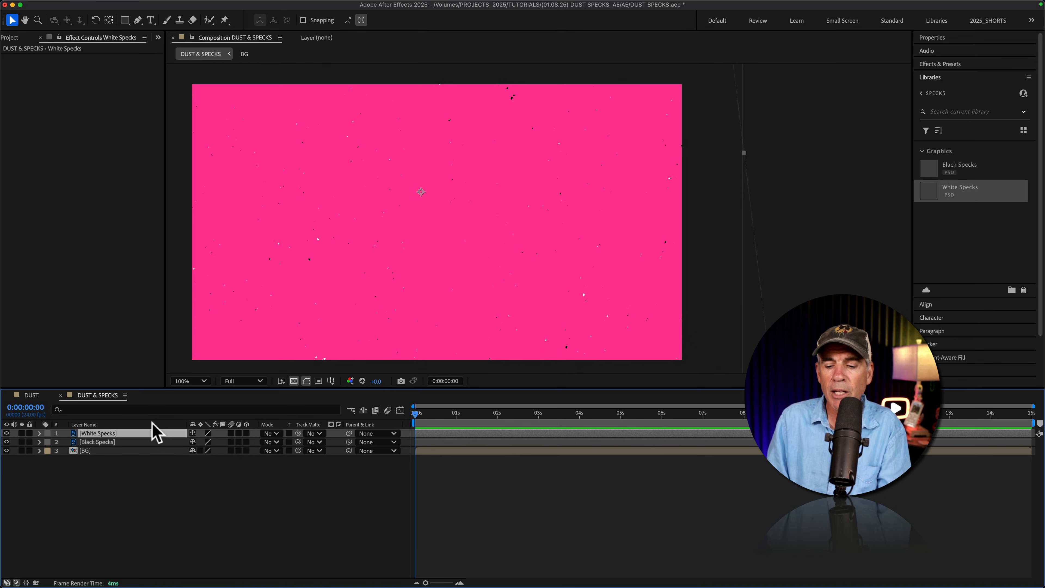
key(p)
key(shift)
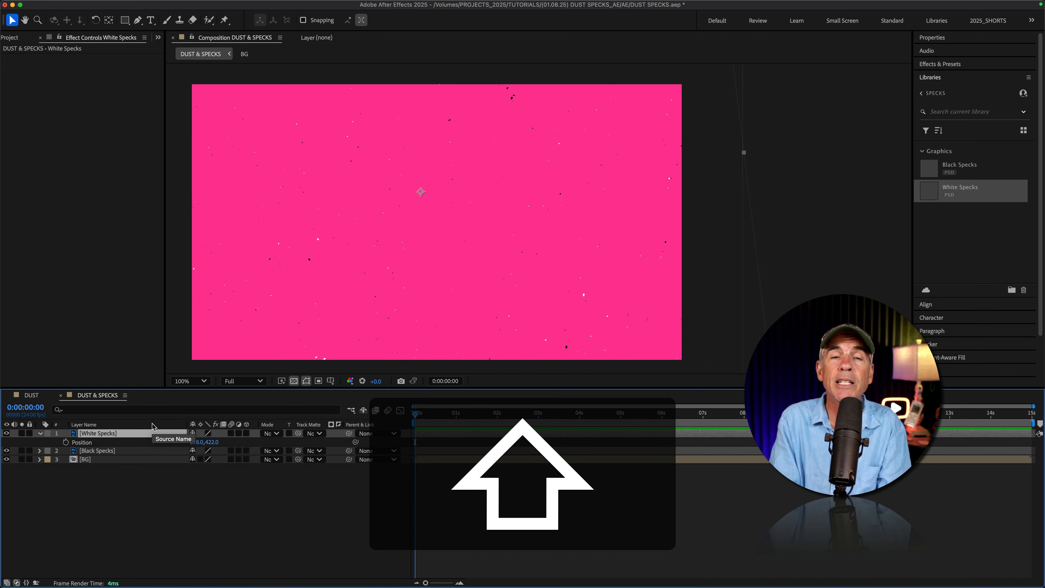
key(shift+r)
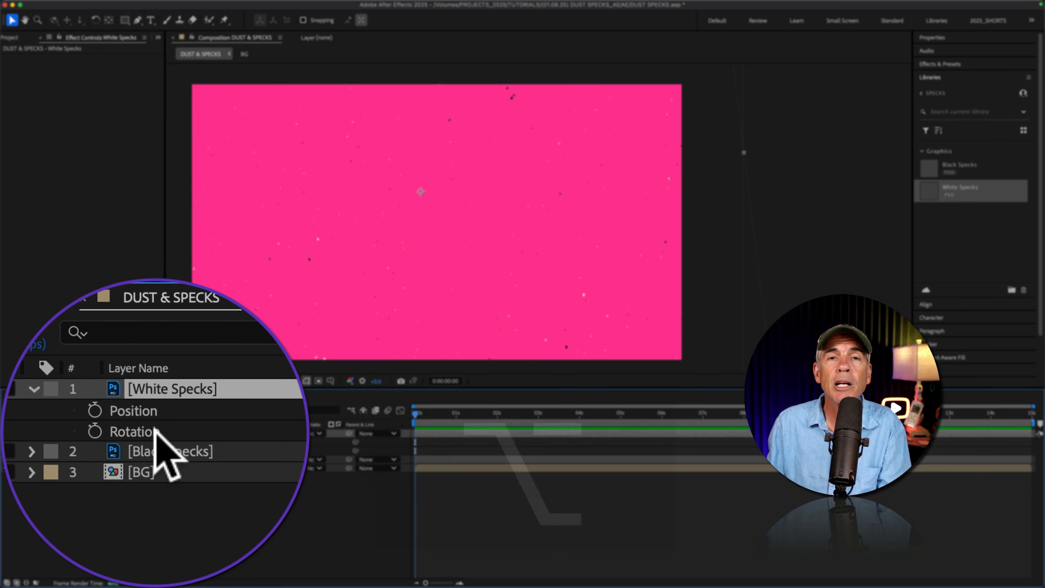
Add an expression to the White Specks layer's Position property with the first line posterizeTime(8);
key(alt)
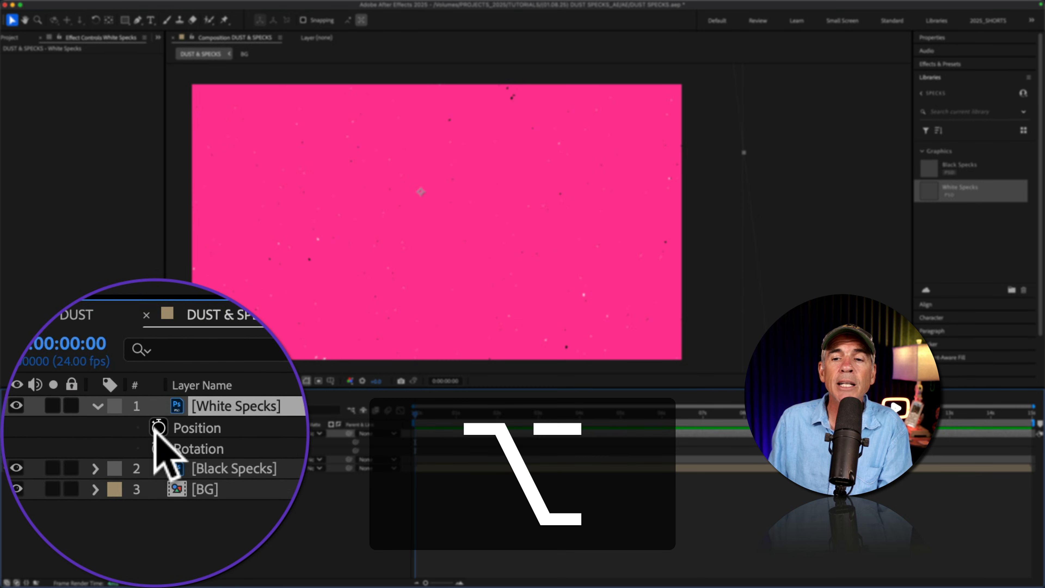
alt+click(156, 430)
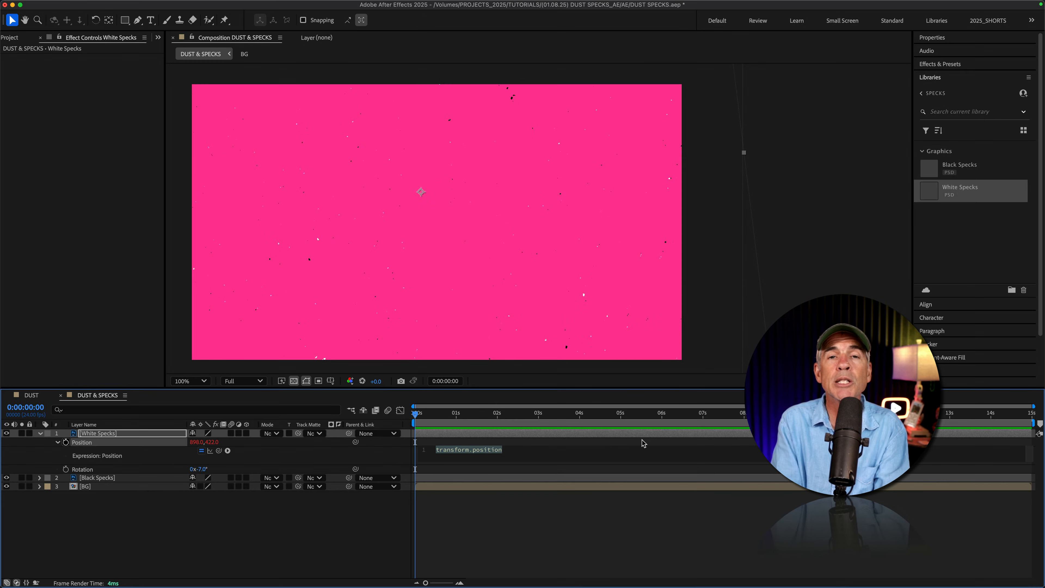
key(BackSpace)
text(p)
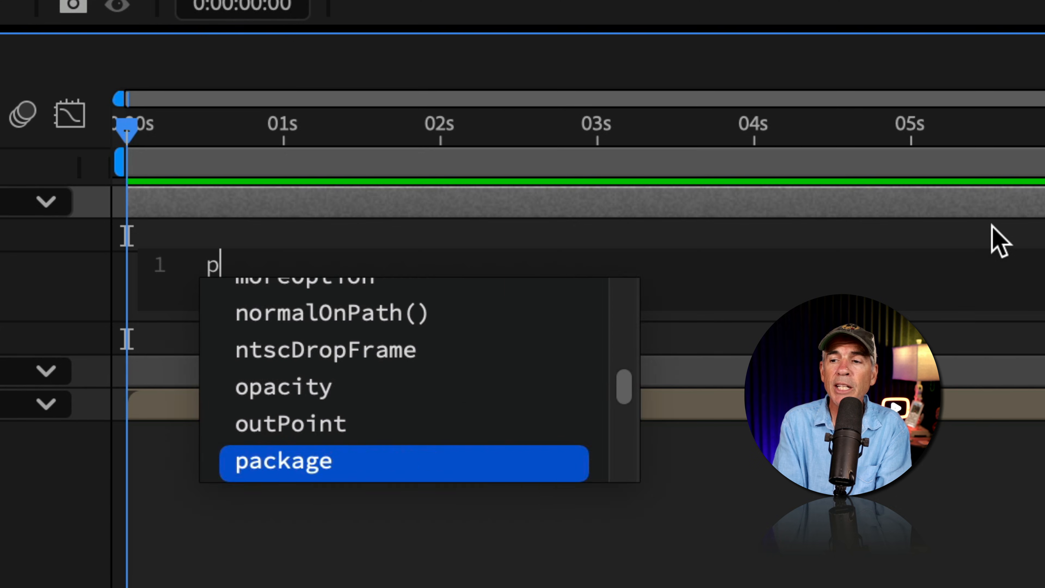
text(osterize)
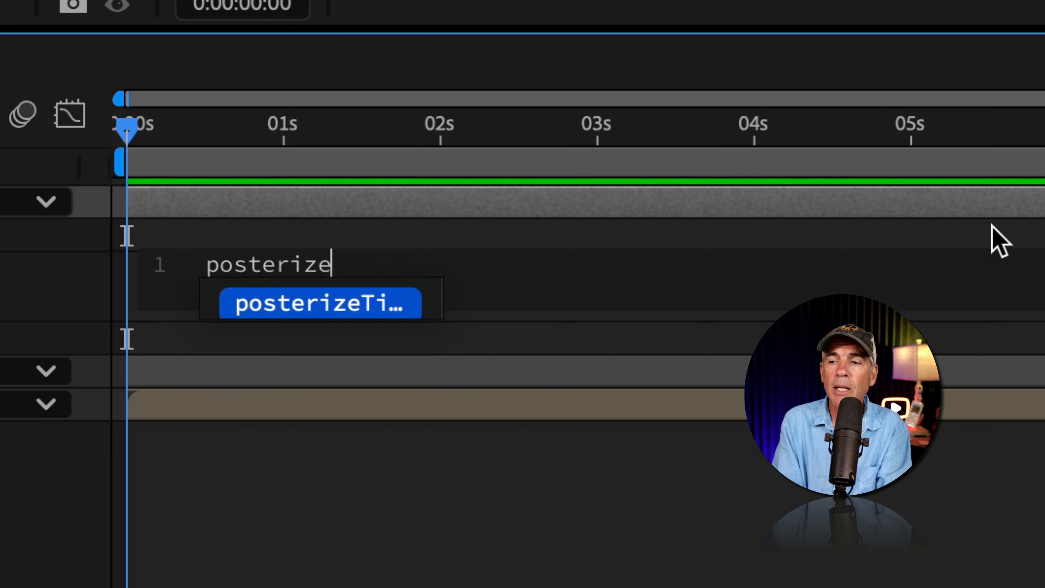
text(Time)
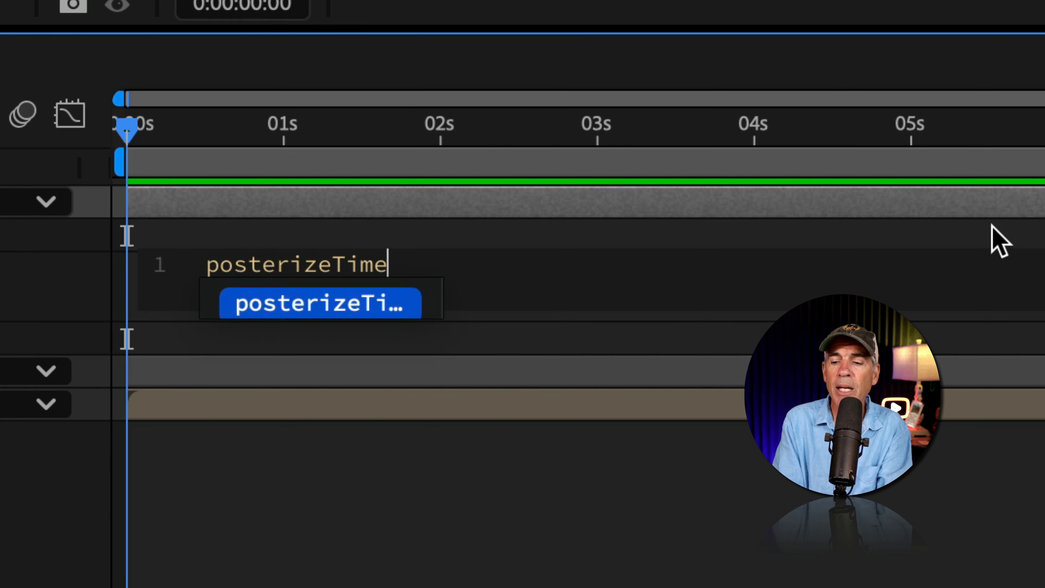
text(()
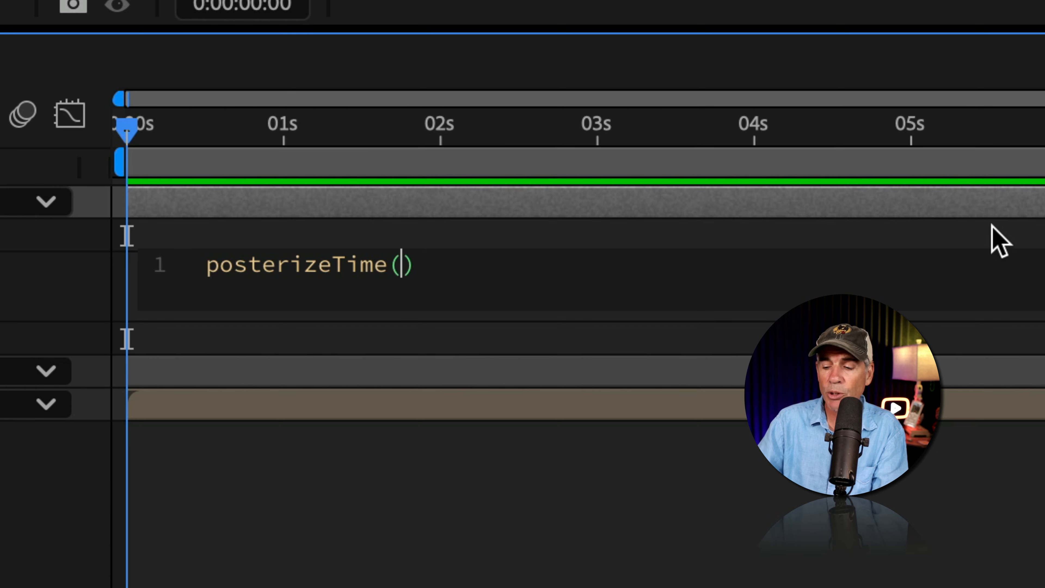
text(8)
key(Right)
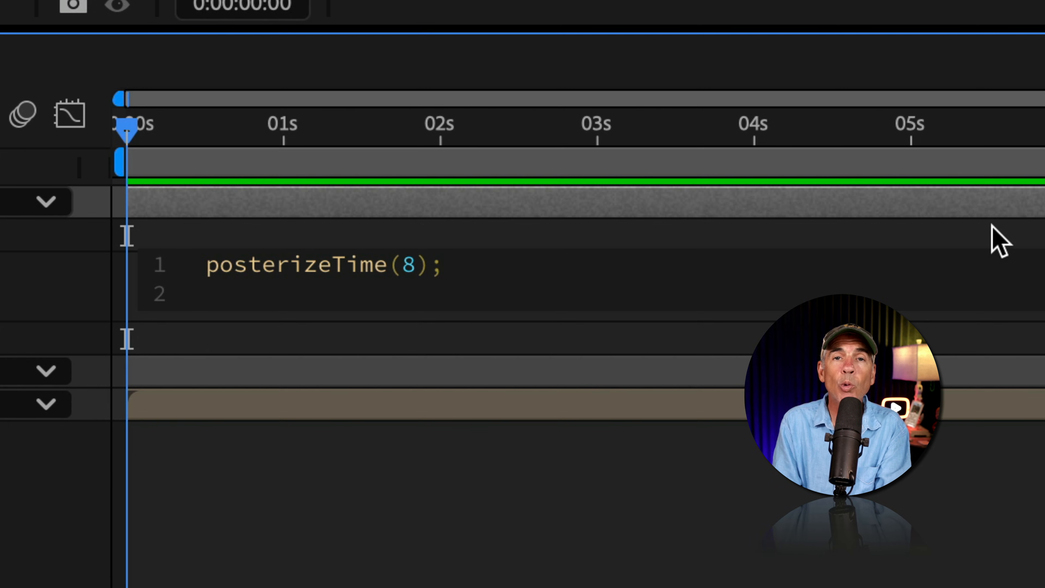
Complete the White Specks Position expression with the second line wiggle(3,500); and preview the animation
text(wiggle)
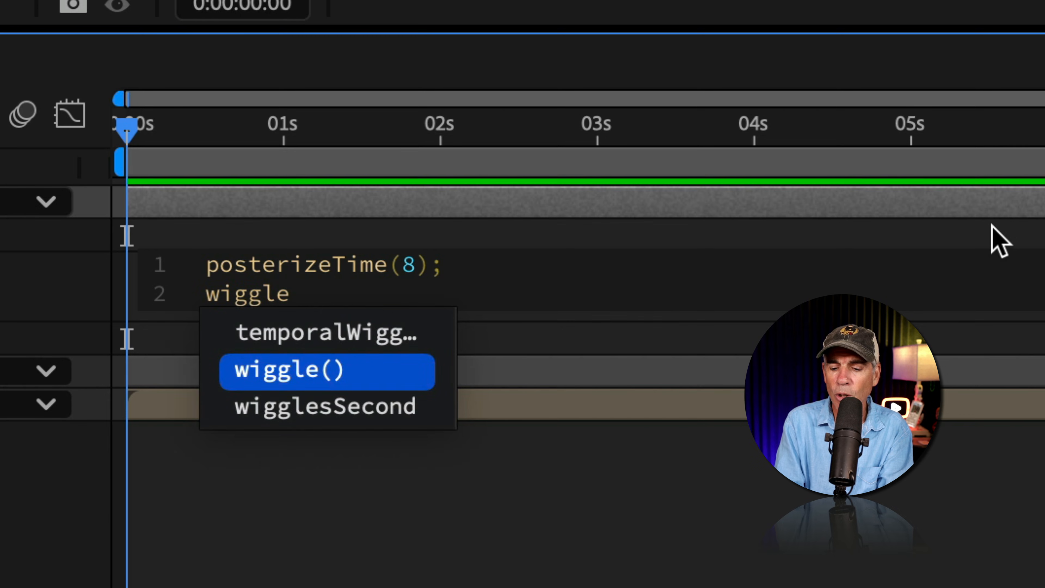
key(Return)
text(3,500)
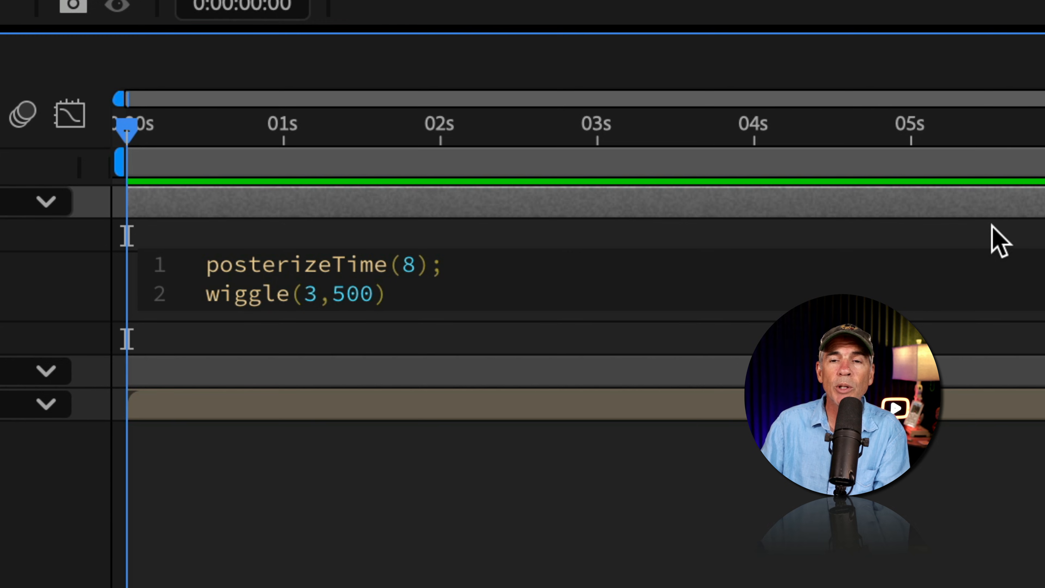
key(Right)
text(;)
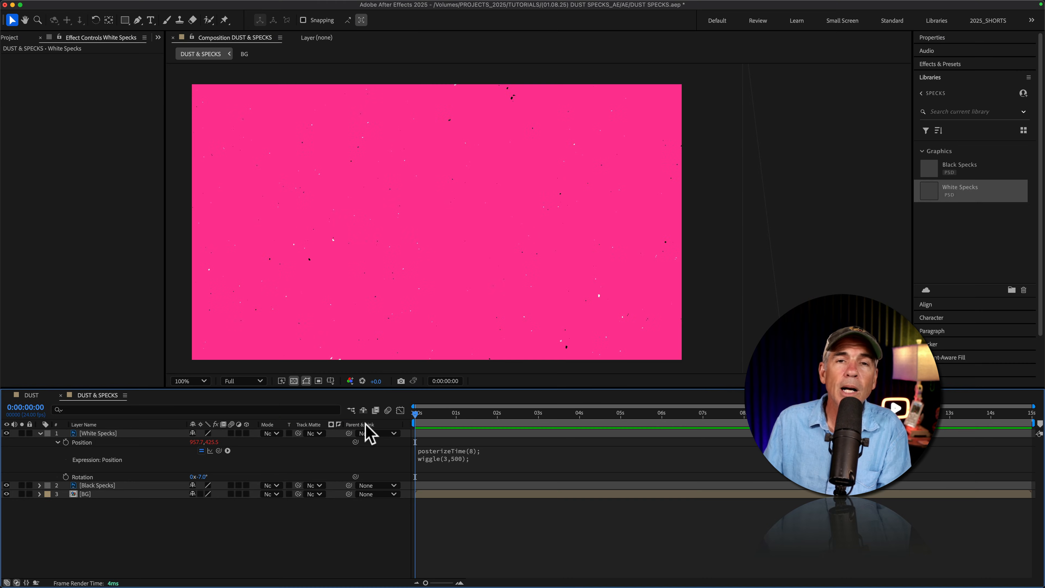
key(space)
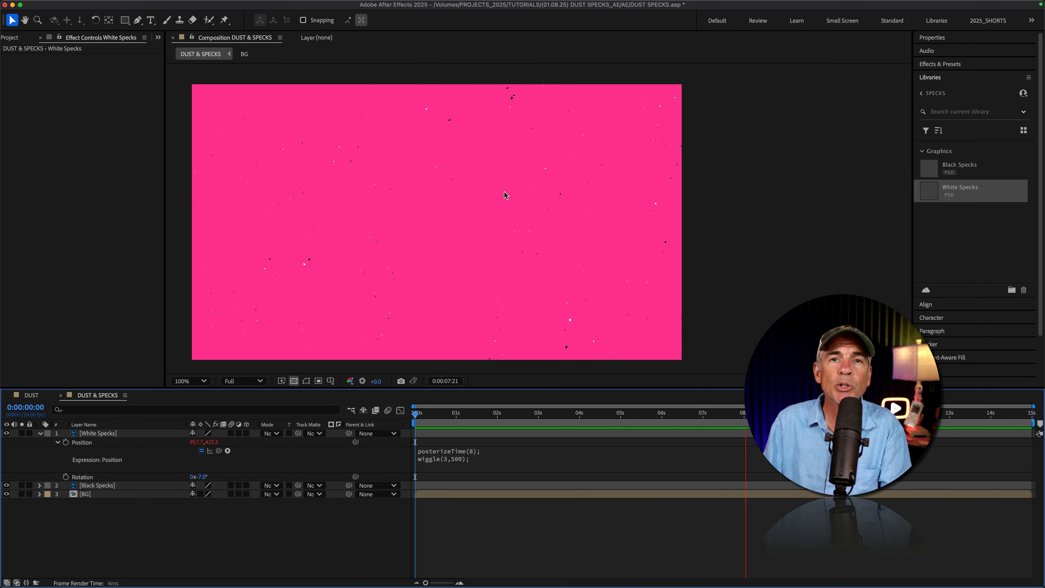
key(space)
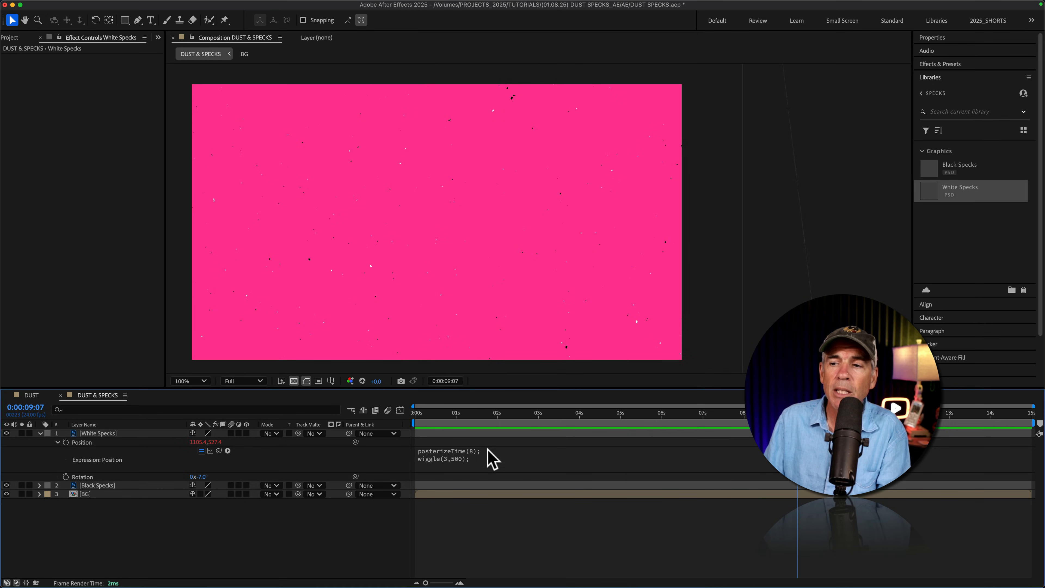
Copy the White Specks Position expression onto the layer's Rotation property and play the composition from the start
click(465, 455)
key(super+c)
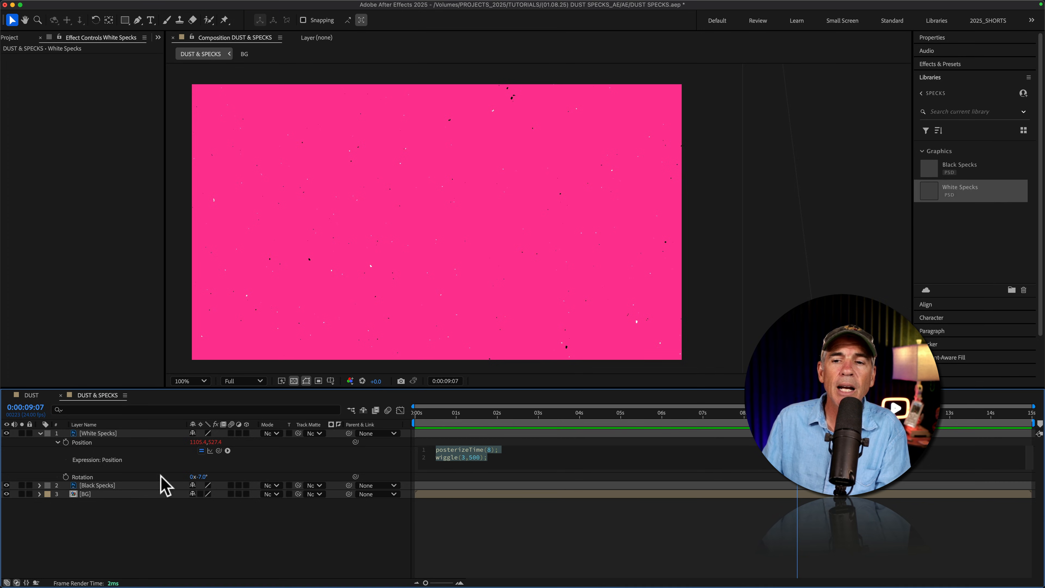
click(78, 477)
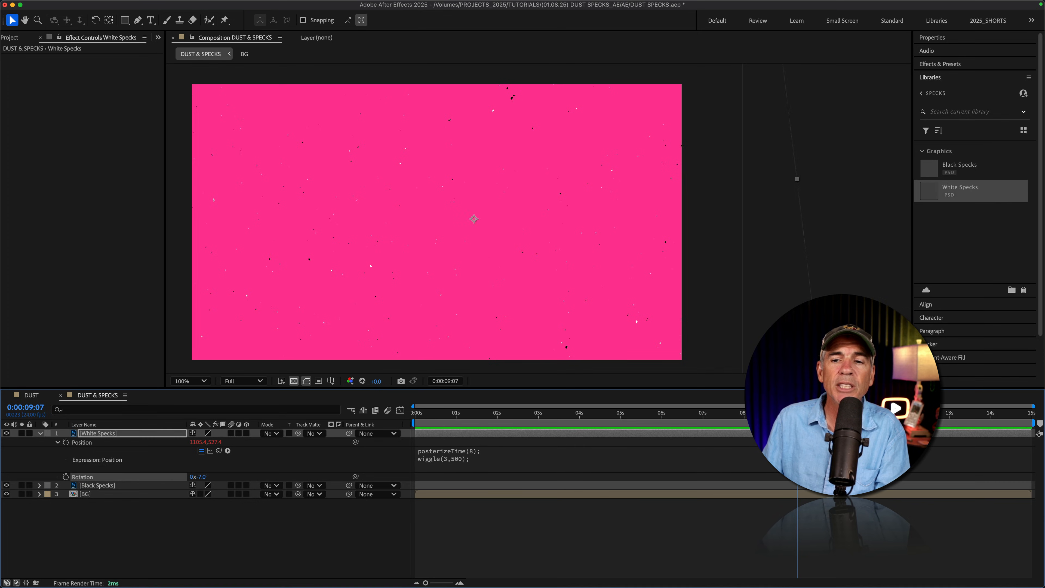
alt+click(65, 477)
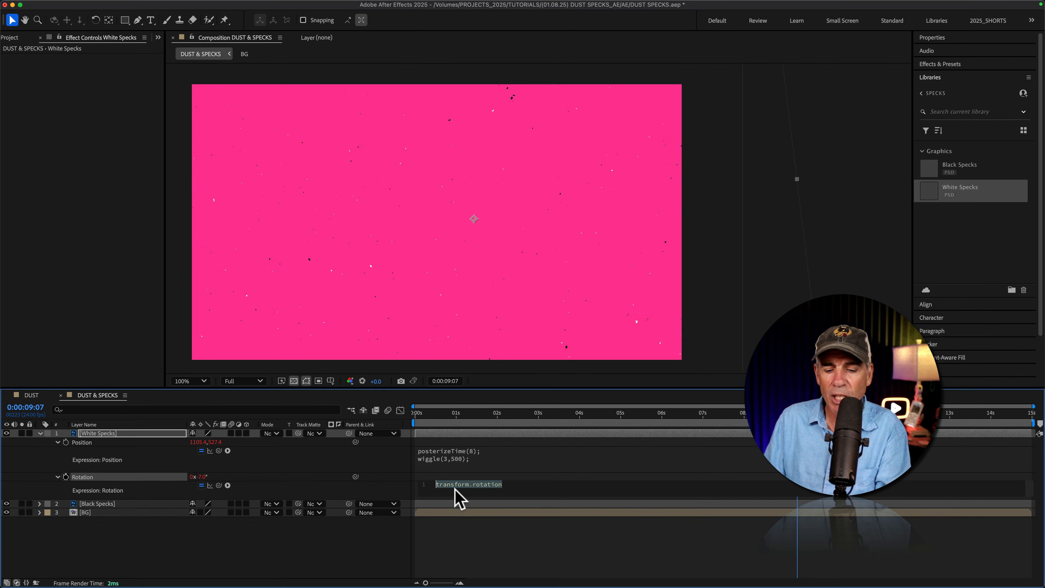
key(super+v)
click(450, 443)
key(Home)
key(space)
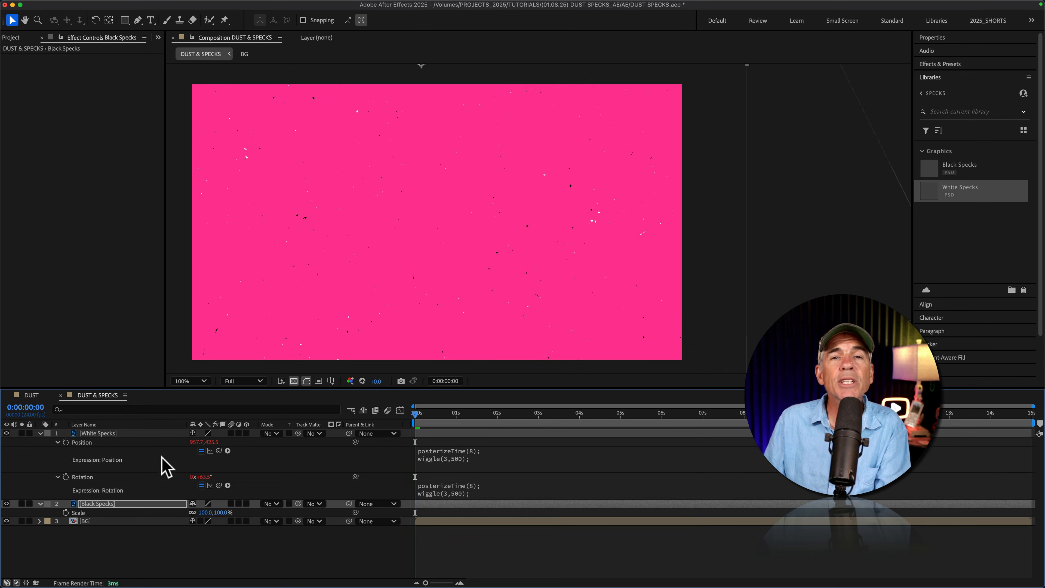
Reposition the Black Specks layer in the composition at about 1084, -14 and scale it down to 79%
click(104, 503)
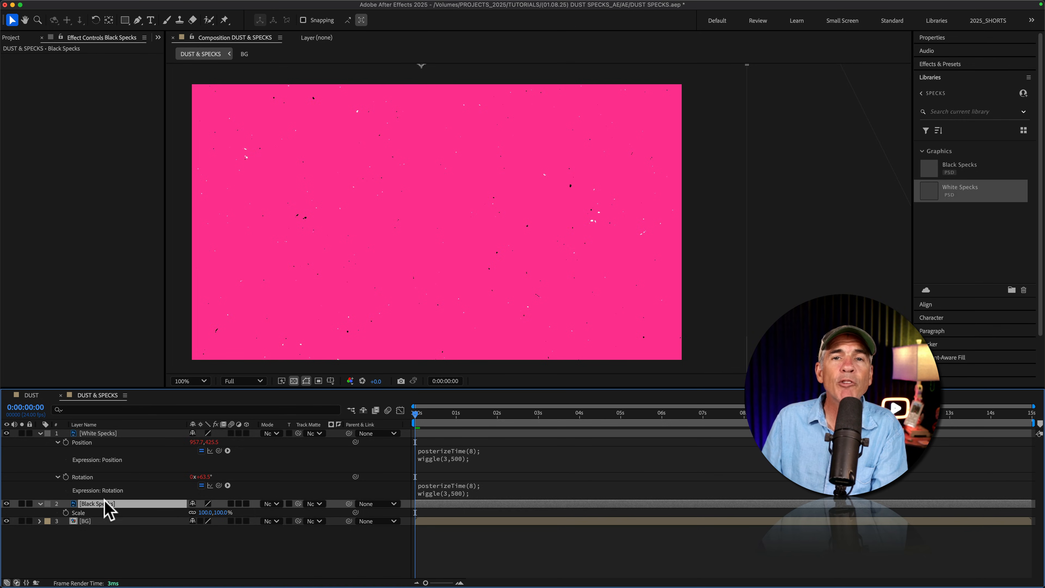
drag(410, 130, 454, 142)
key(s)
key(s)
drag(202, 513, 190, 515)
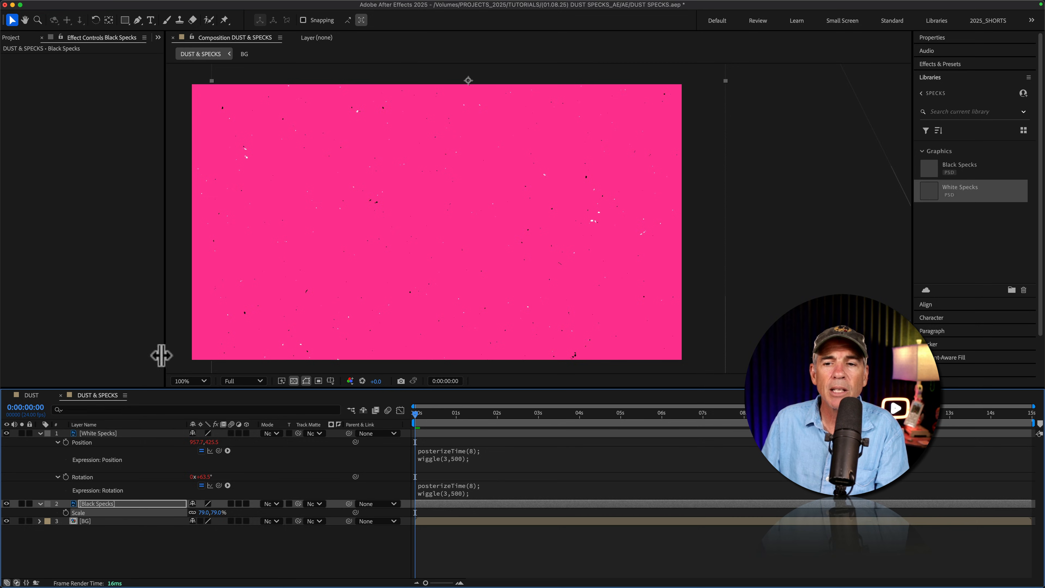
Reveal Black Specks' Position and Rotation properties and give Position the expression posterizeTime(8); wiggle(3,500);
click(100, 508)
key(p)
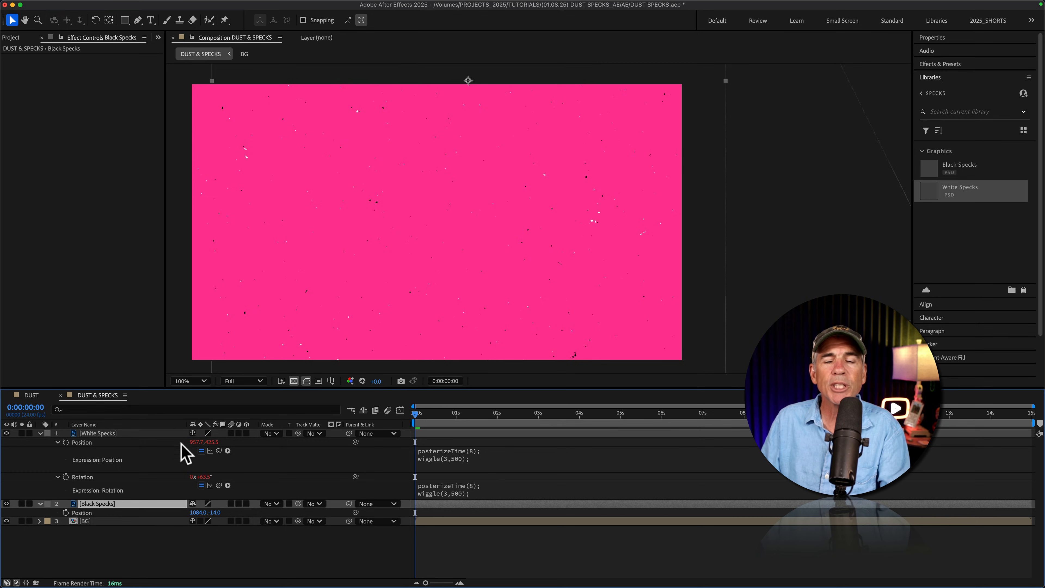
key(shift+r)
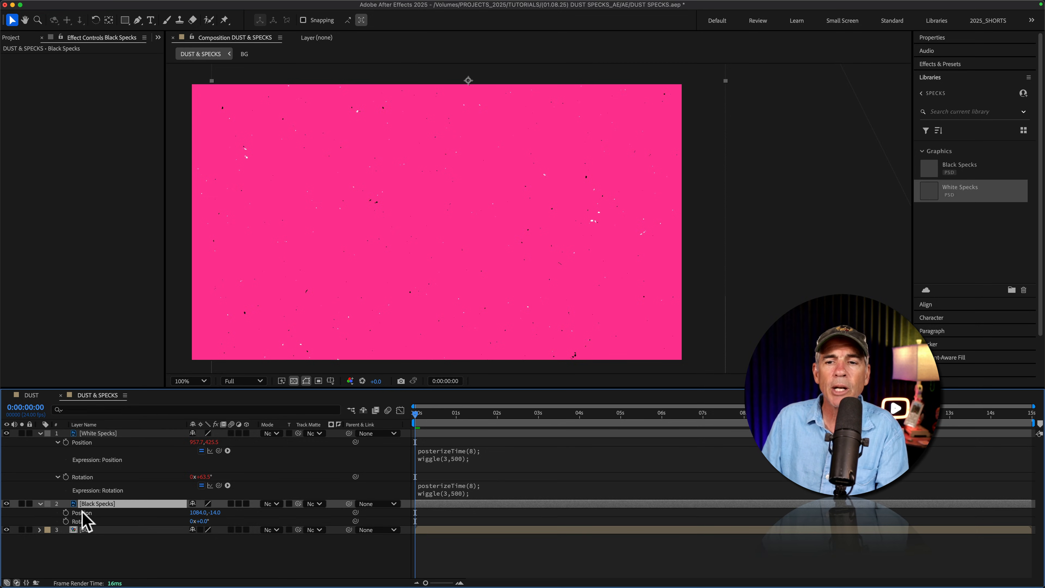
alt+click(66, 513)
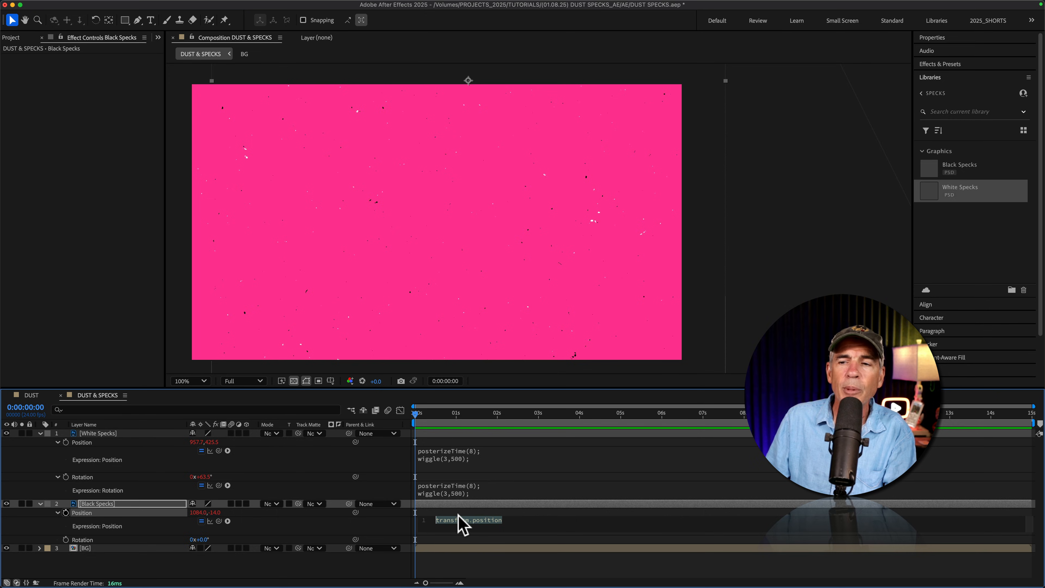
key(super+v)
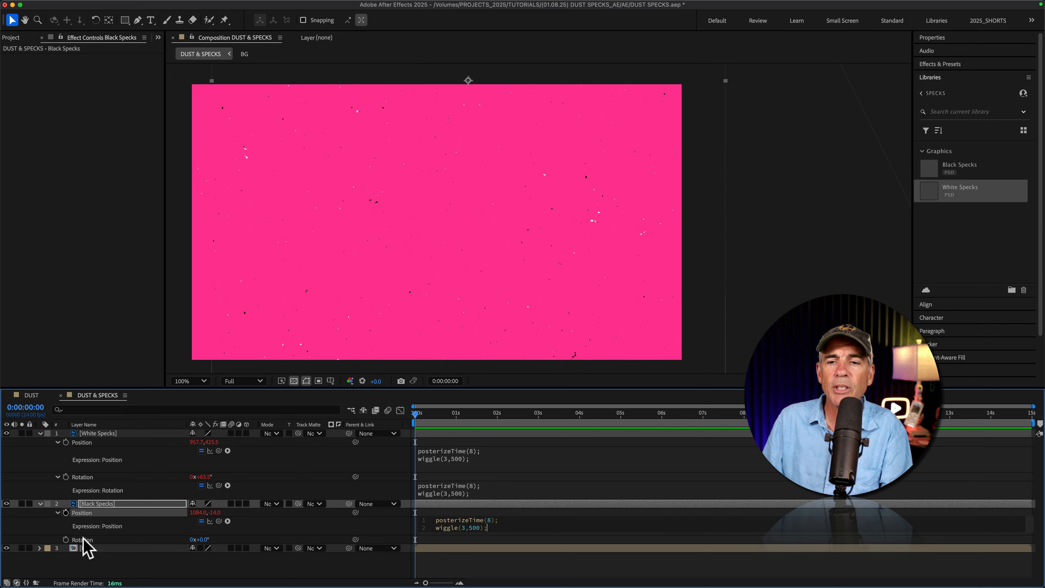
Give the Black Specks layer's Rotation the expression posterizeTime(8); wiggle(3,500); and preview the combined speck animation
alt+click(66, 539)
key(super+v)
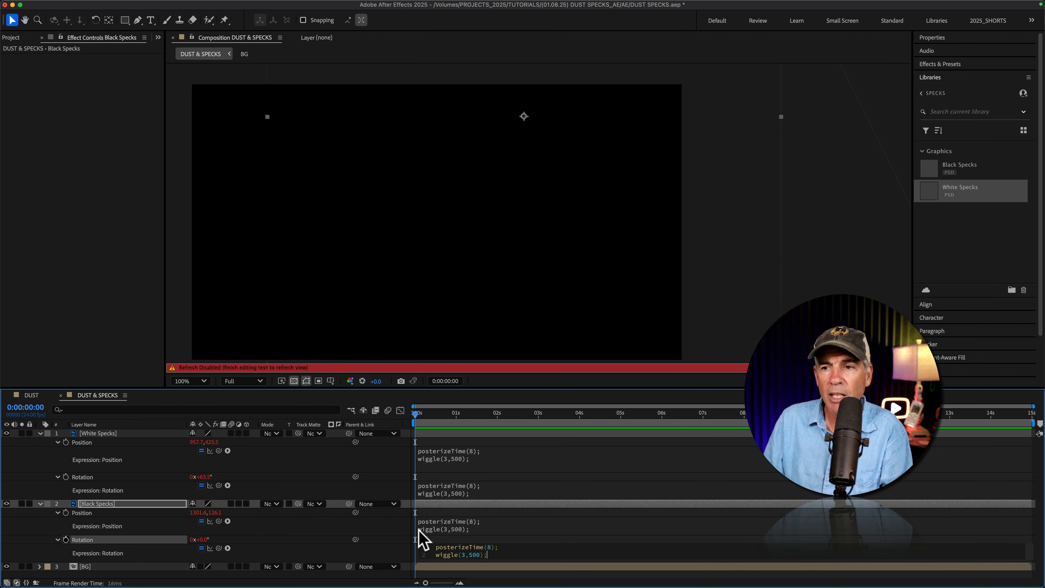
click(506, 531)
click(497, 488)
key(space)
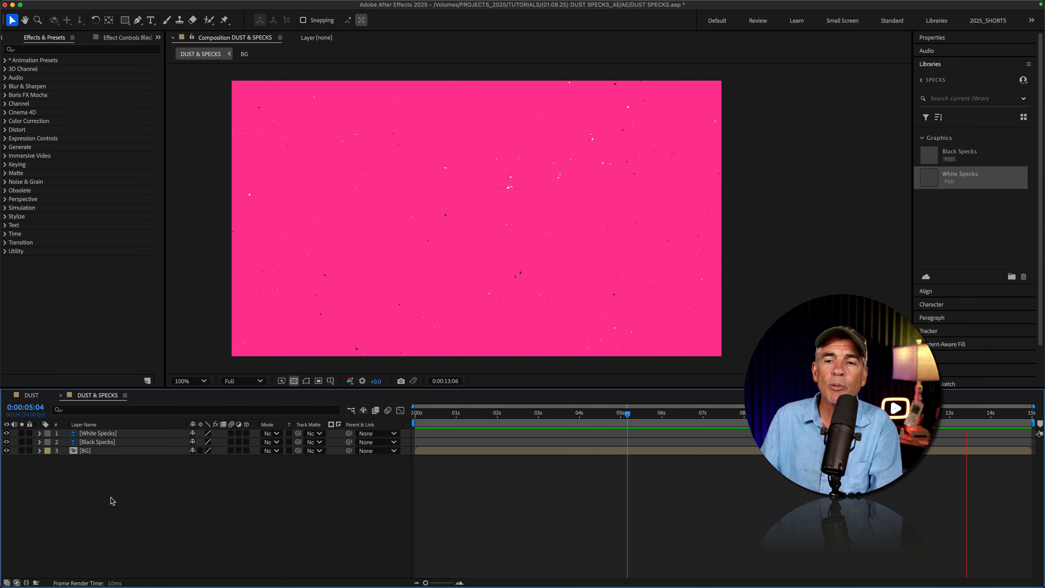
key(space)
Duplicate the Black Specks layer
click(109, 442)
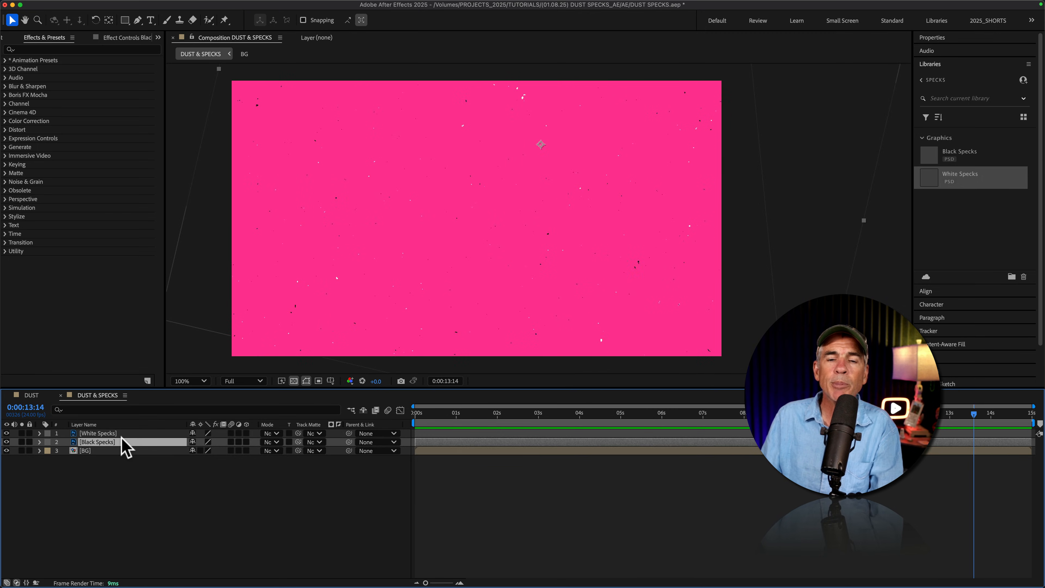
key(super)
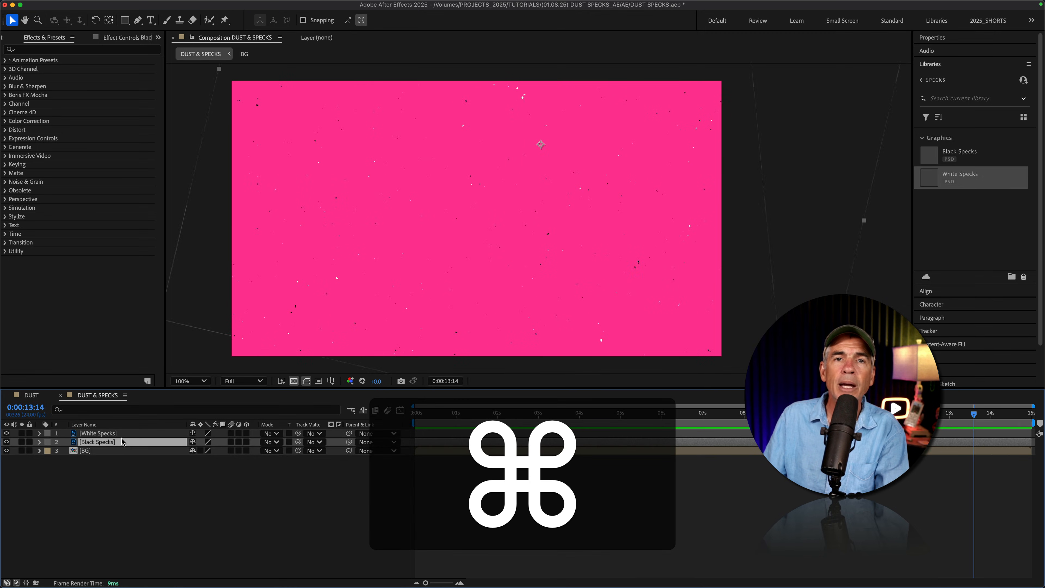
key(super+d)
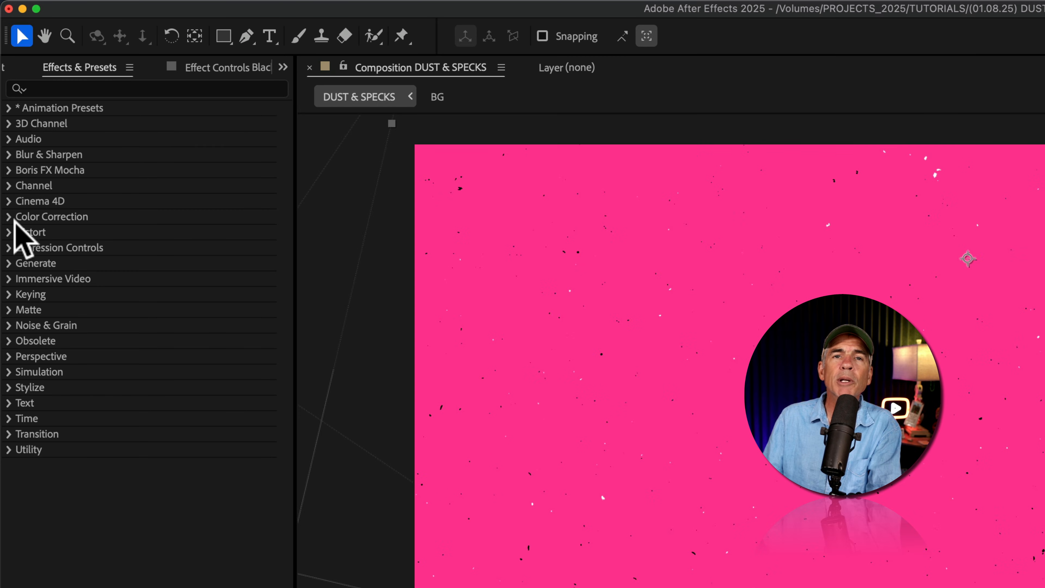
Find the Gaussian Blur effect and apply it to the duplicated Black Specks layer
click(72, 87)
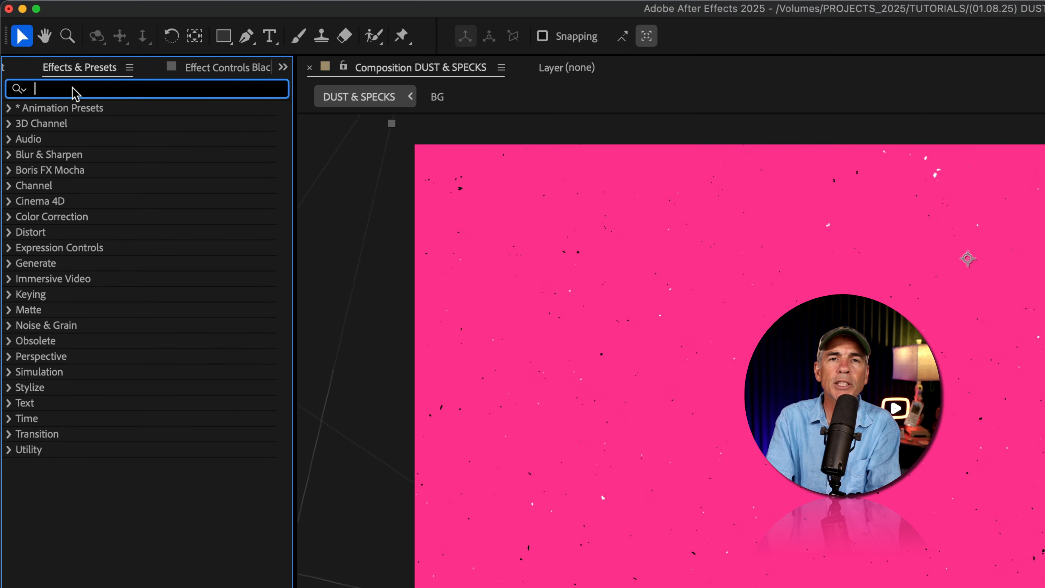
text(gaus)
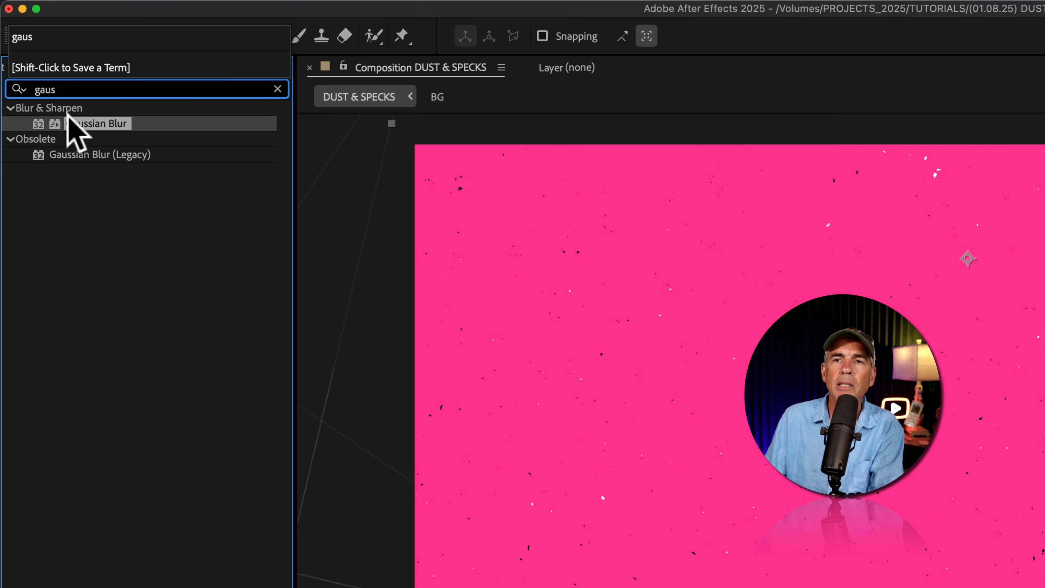
click(70, 123)
double_click(70, 123)
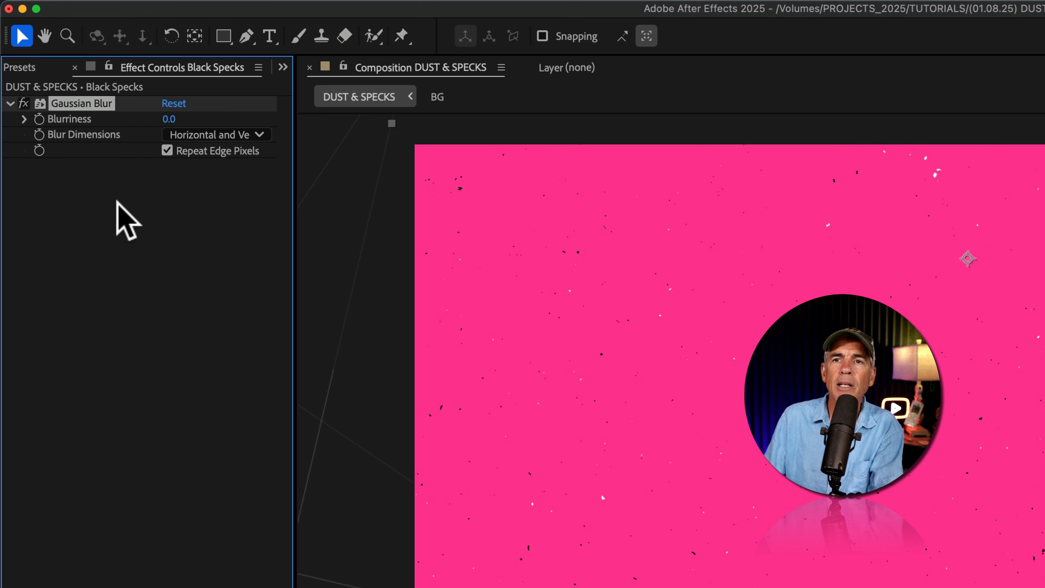
Apply the Turbulent Displace effect to the duplicated Black Specks layer and set its Gaussian Blur Blurriness to 3.2
click(23, 69)
click(33, 92)
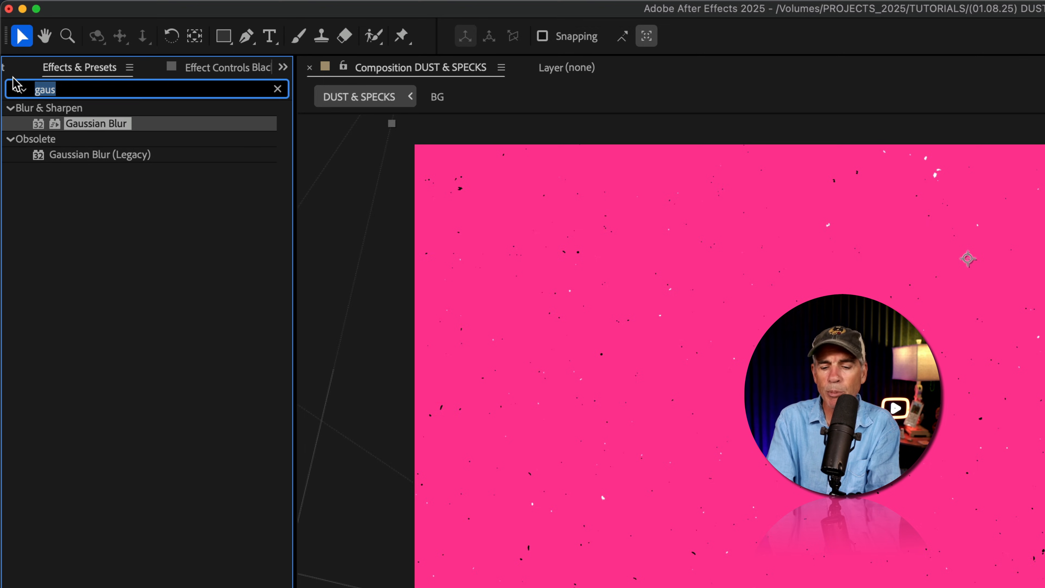
text(turb)
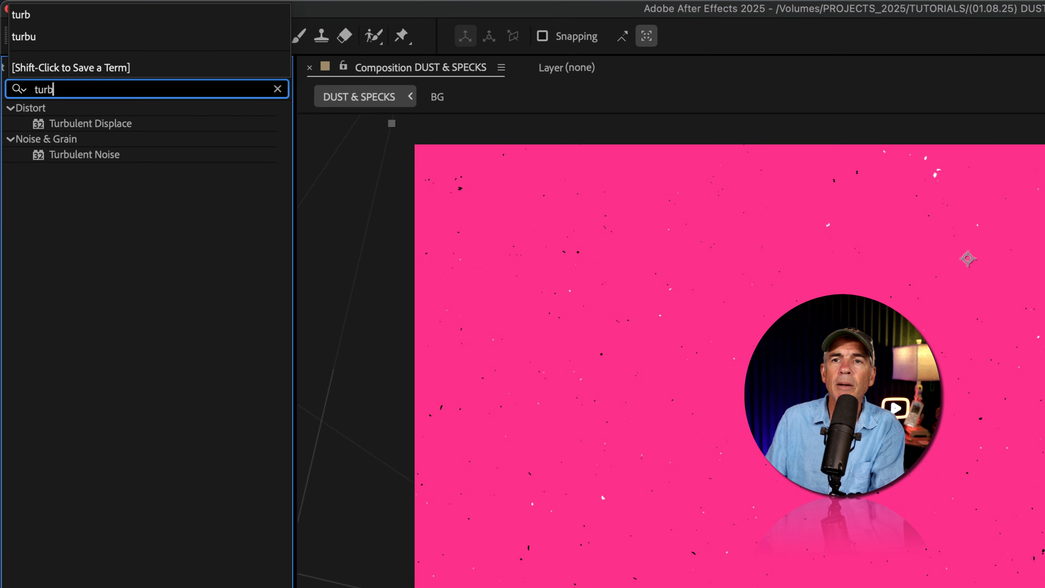
click(82, 124)
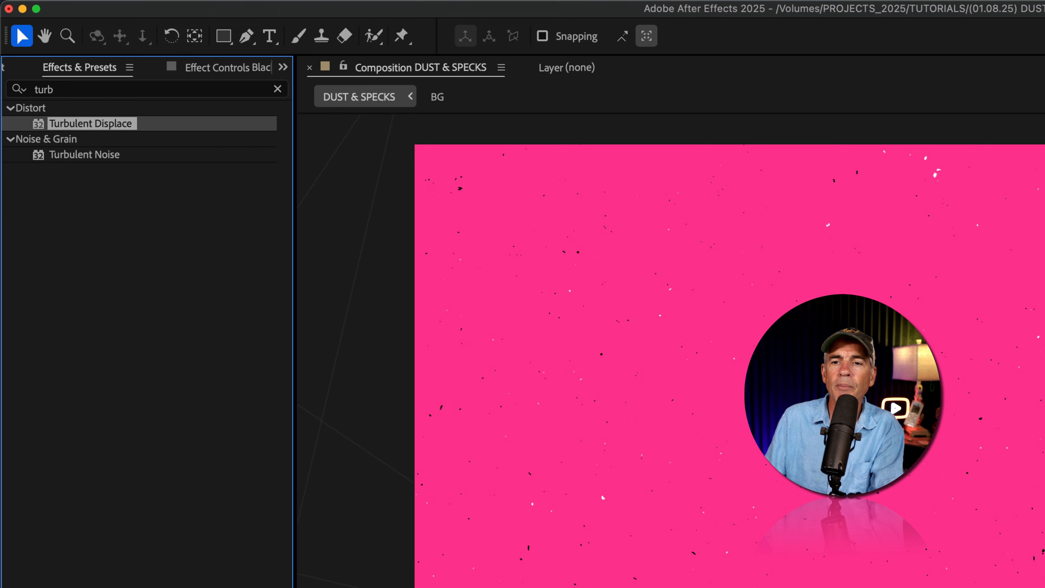
drag(82, 125, 123, 587)
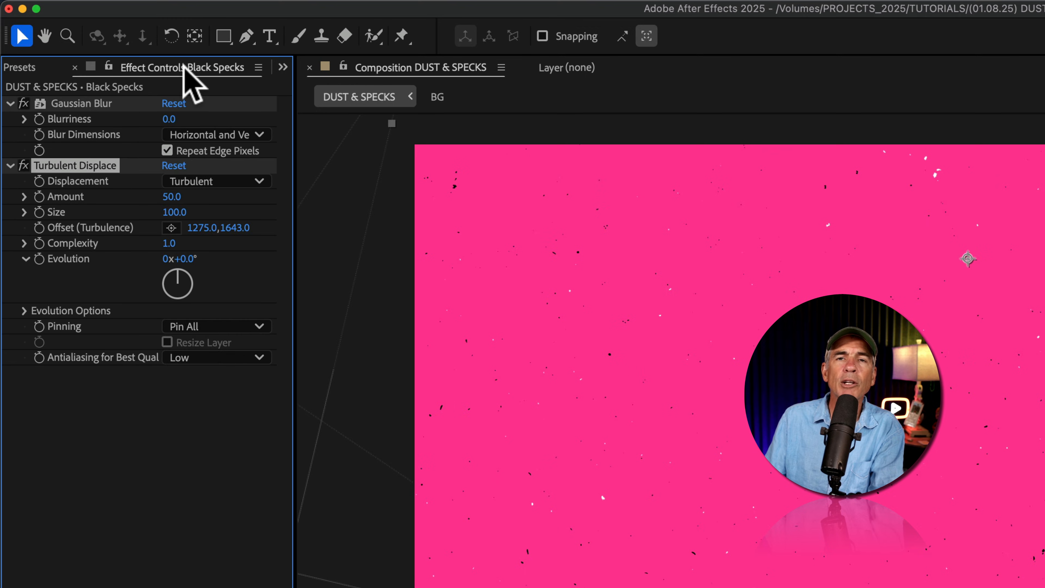
click(177, 119)
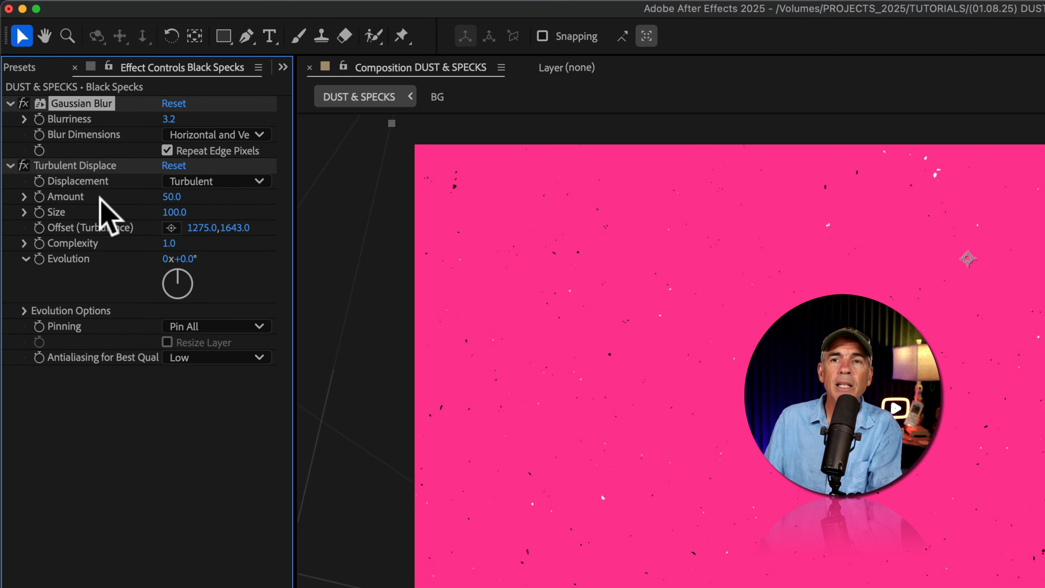
Set the Turbulent Displace Amount on the duplicated Black Specks layer to 194, checking the distorted specks across the composition
click(78, 165)
scroll(766, 278, up, 2)
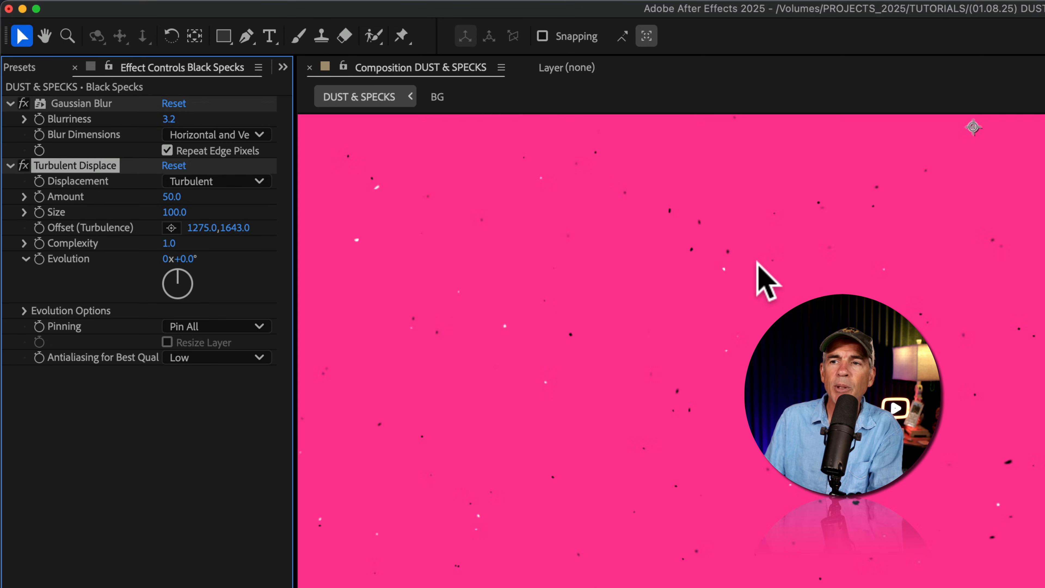
key(h)
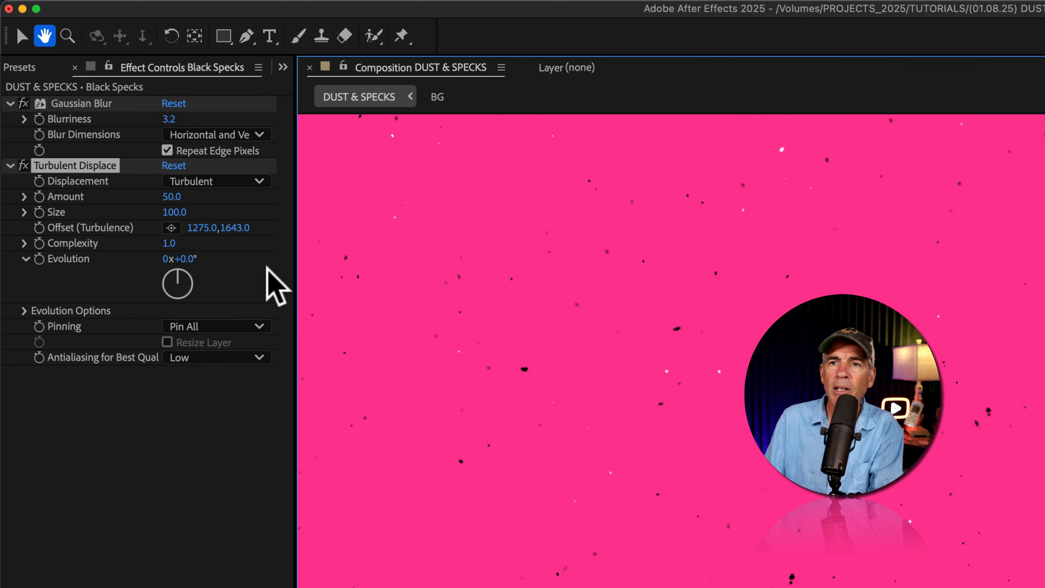
key(v)
drag(172, 199, 256, 233)
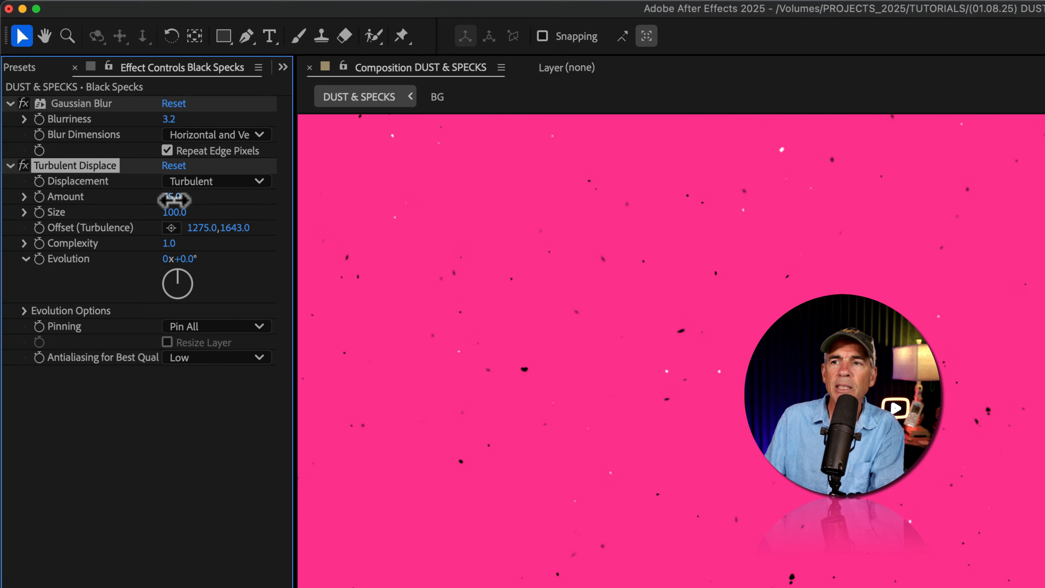
drag(201, 194, 212, 193)
key(space)
drag(465, 282, 849, 385)
drag(711, 345, 908, 334)
drag(169, 193, 191, 192)
key(space)
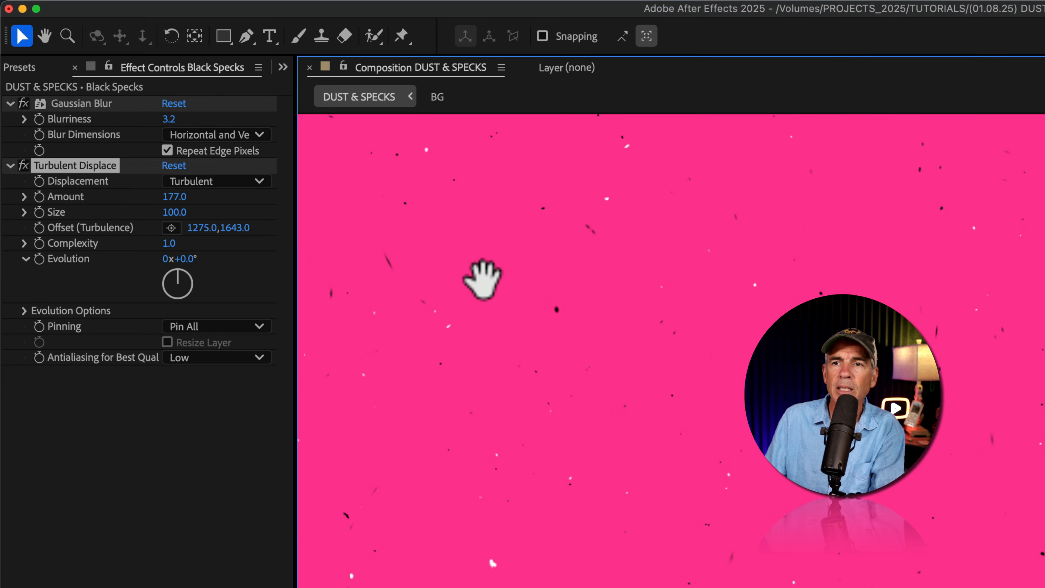
drag(448, 270, 628, 334)
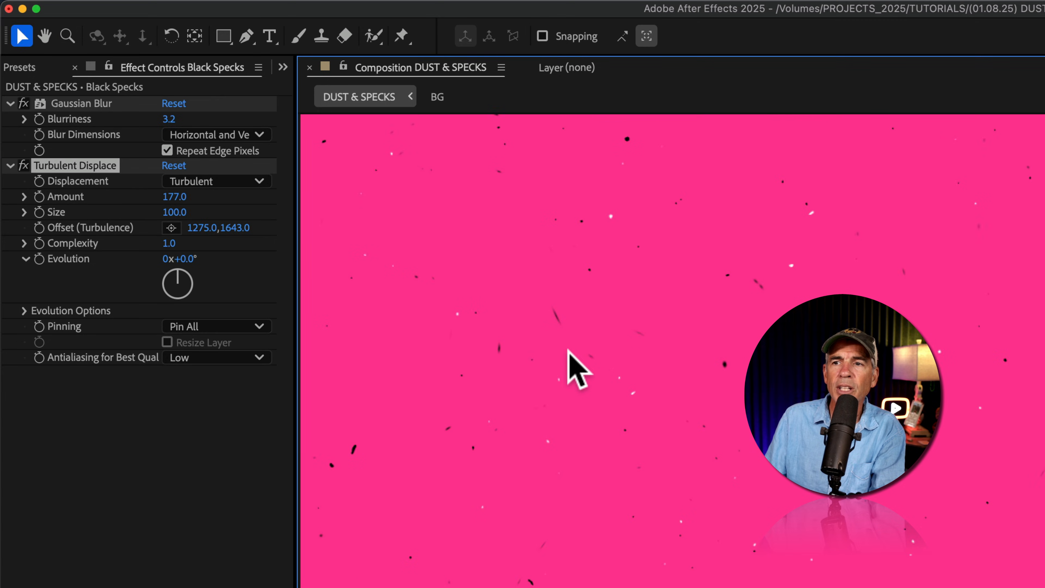
drag(172, 198, 187, 195)
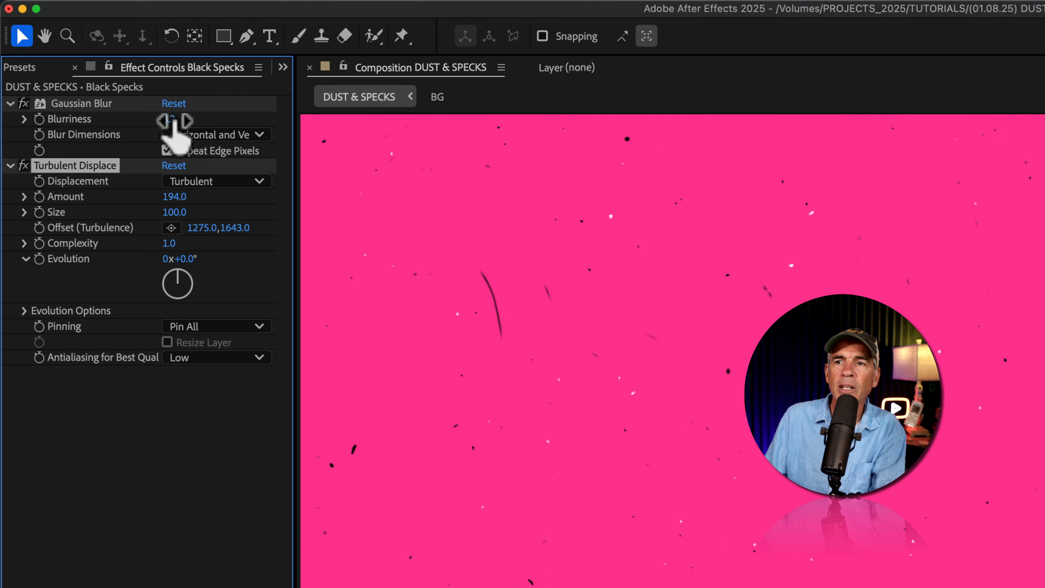
Fine-tune the Gaussian Blur Blurriness on the duplicated Black Specks layer and preview the combined speck animation
drag(175, 120, 181, 118)
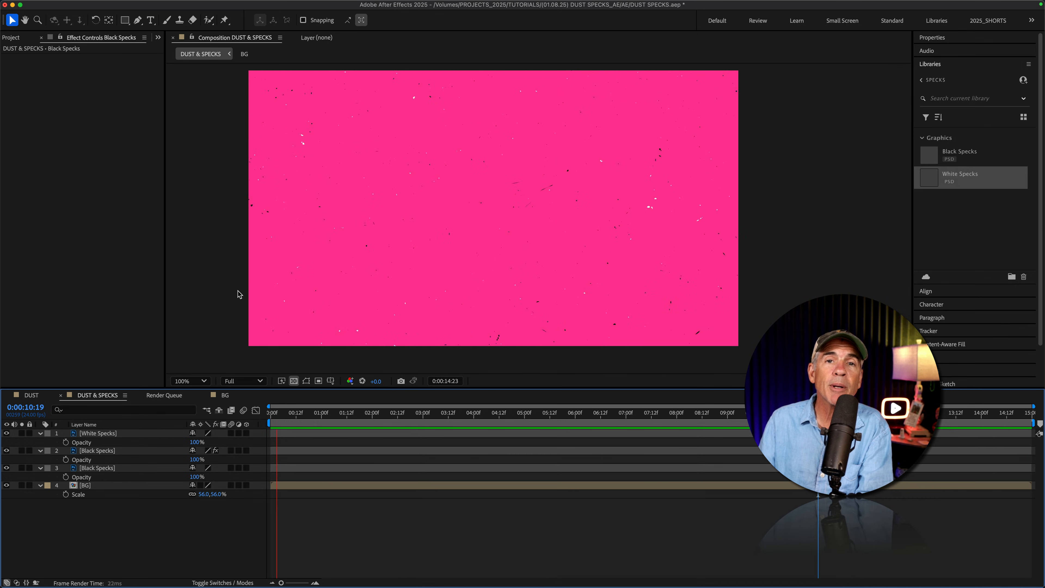
key(space)
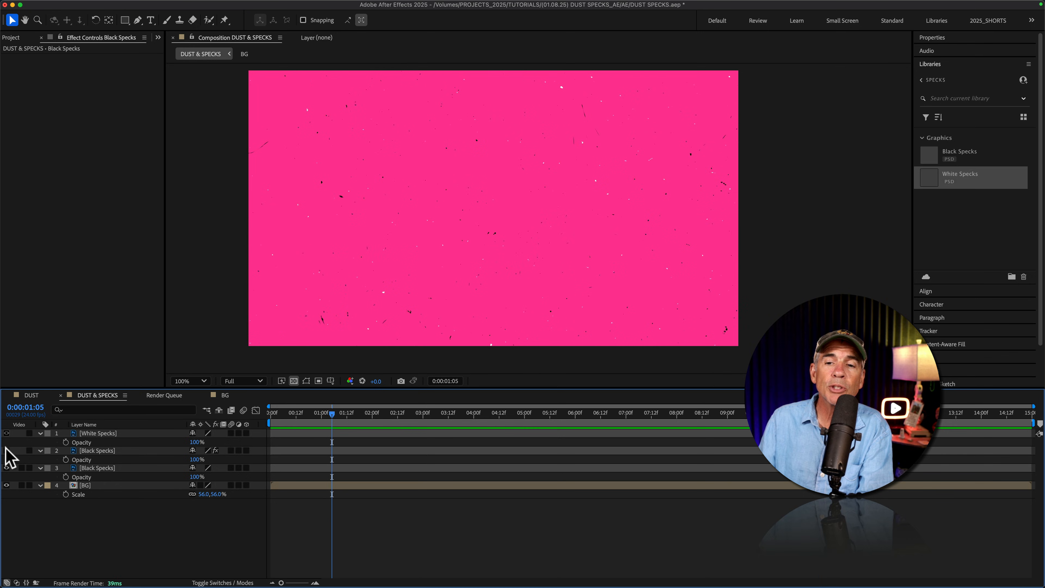
Hide the background and every speck layer except the original Black Specks, and add the DUST & SPECKS composition to the Render Queue
click(6, 485)
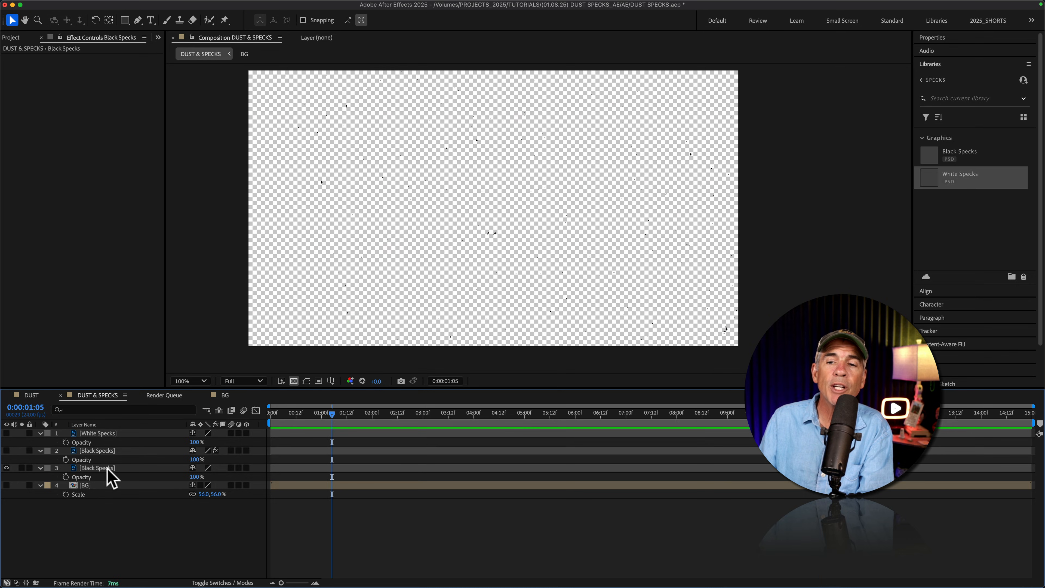
click(99, 470)
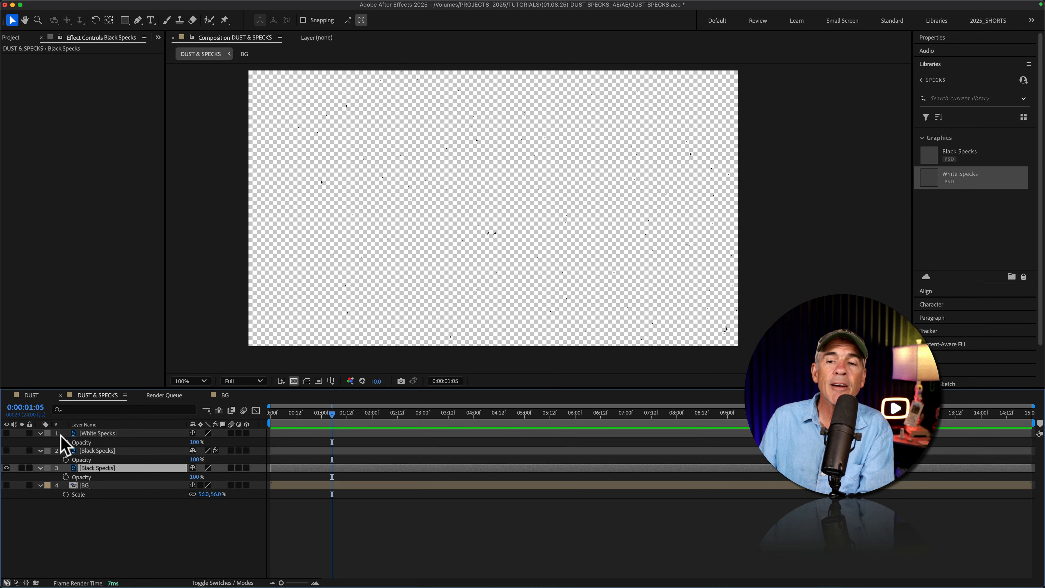
click(140, 6)
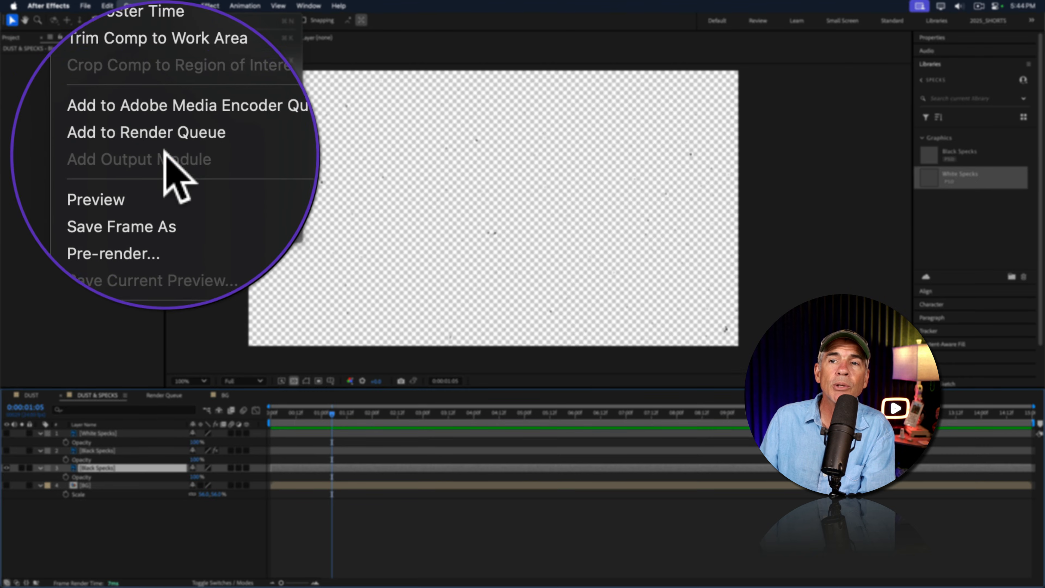
click(167, 155)
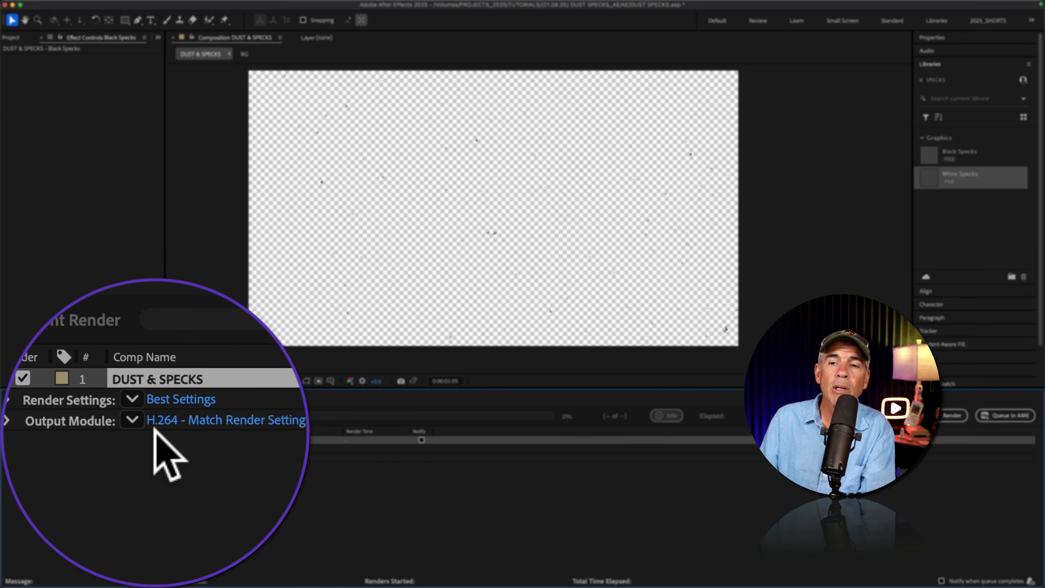
Examine the output module presets for the queued composition, including Lossless with Alpha
click(153, 428)
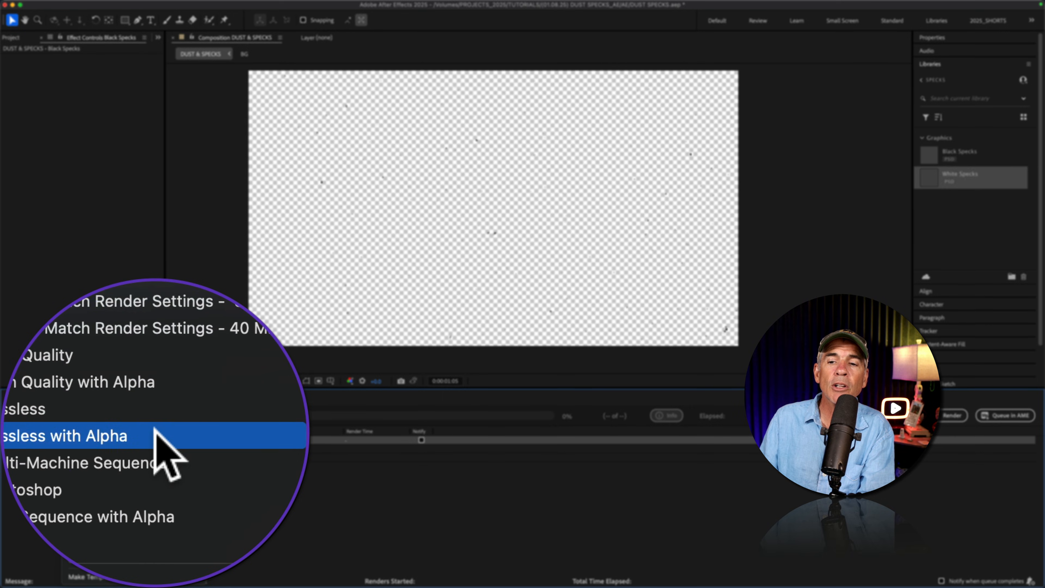
click(241, 491)
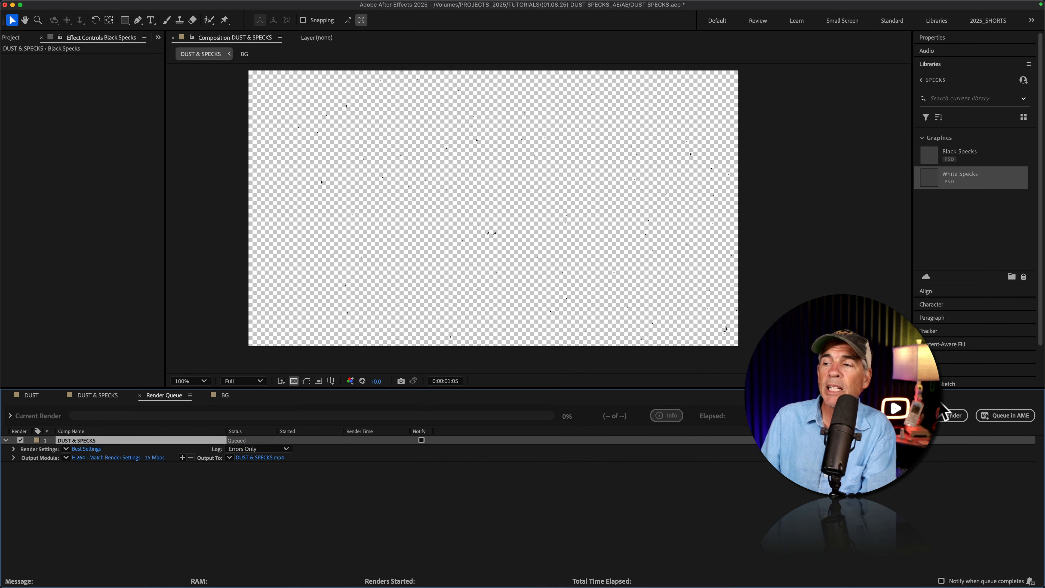